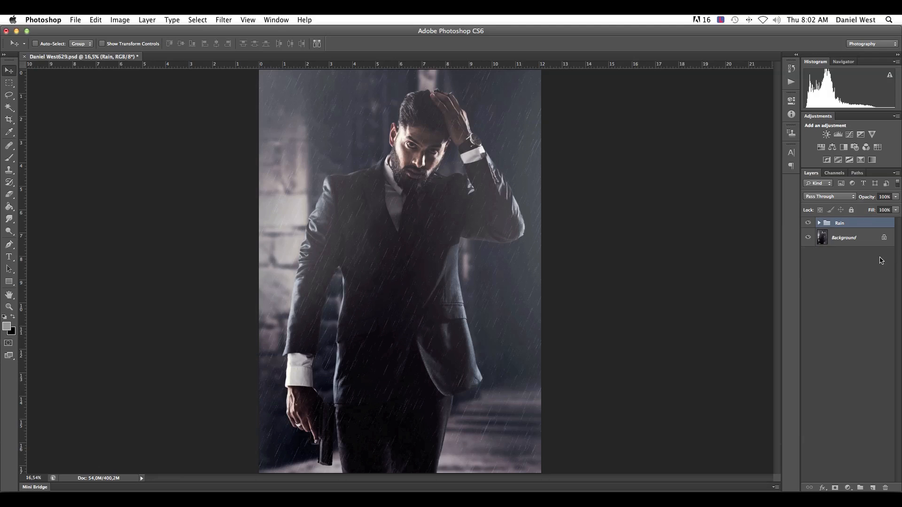
# - Hide the existing Rain group and create a new layer named Rain with no color label and Normal mode
pyautogui.click(809, 223)
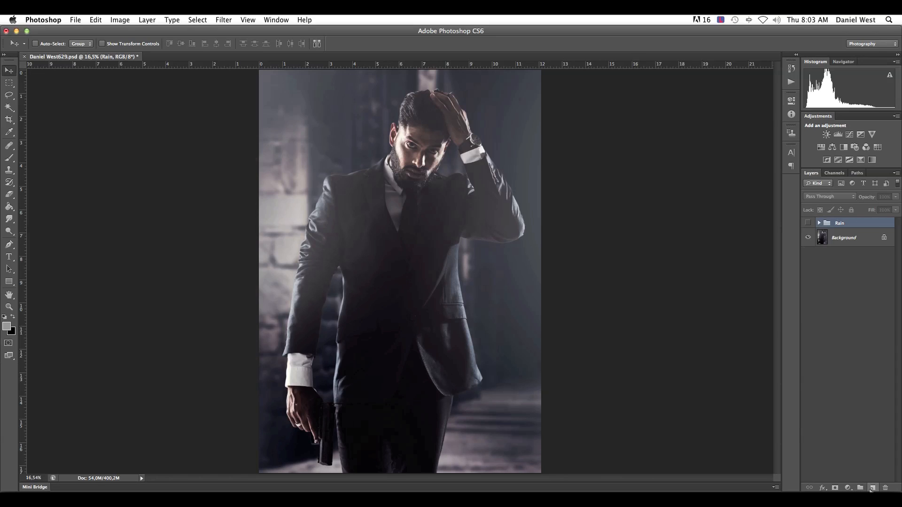
pyautogui.press('super+shift+n')
pyautogui.write('Rain')
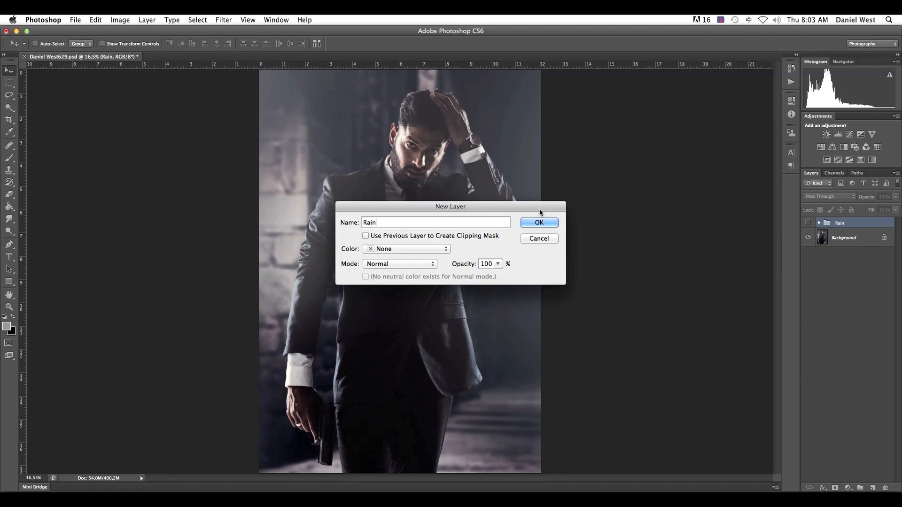
pyautogui.click(401, 250)
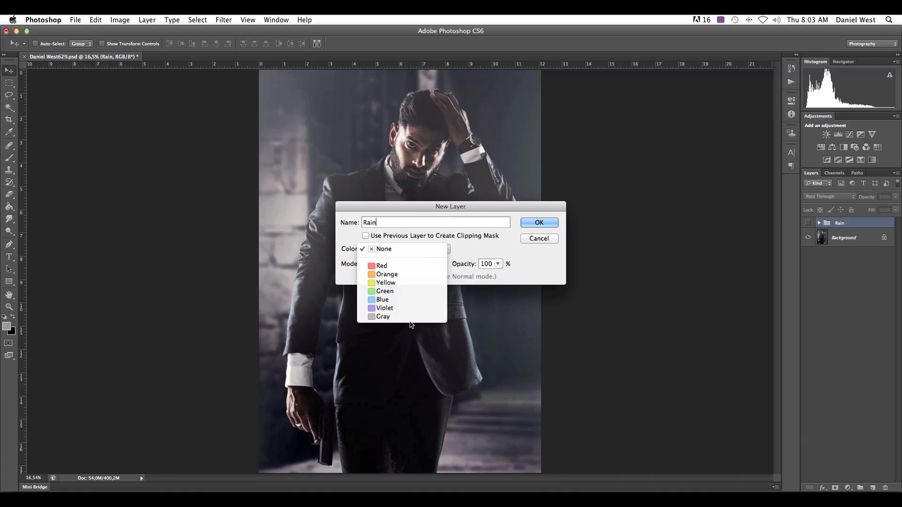
pyautogui.click(388, 250)
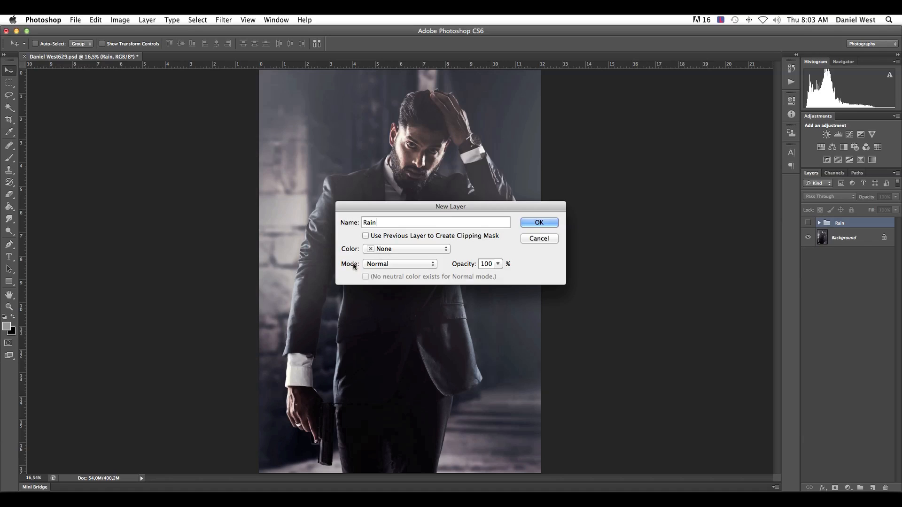
pyautogui.click(381, 265)
pyautogui.click(382, 265)
pyautogui.click(549, 224)
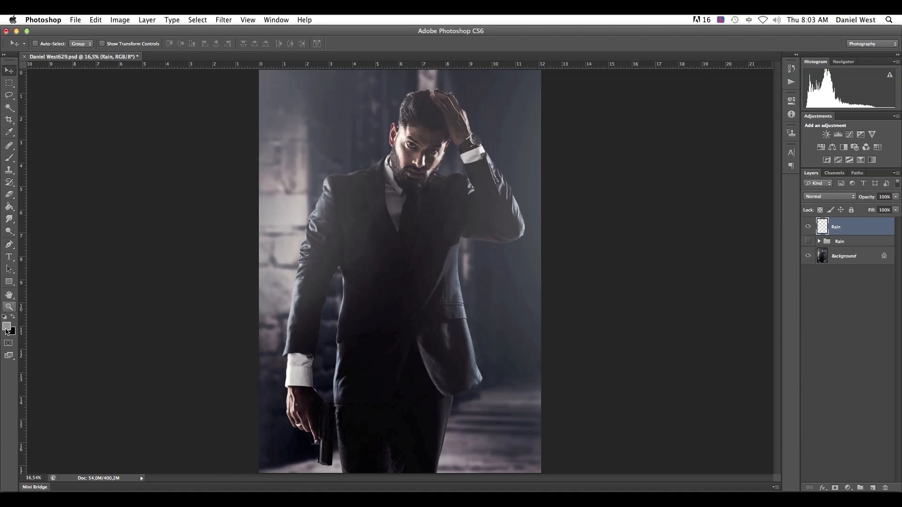
# - Use 50% gray (#929496) as the foreground color and fill the new Rain layer with it using the Paint Bucket
pyautogui.click(6, 326)
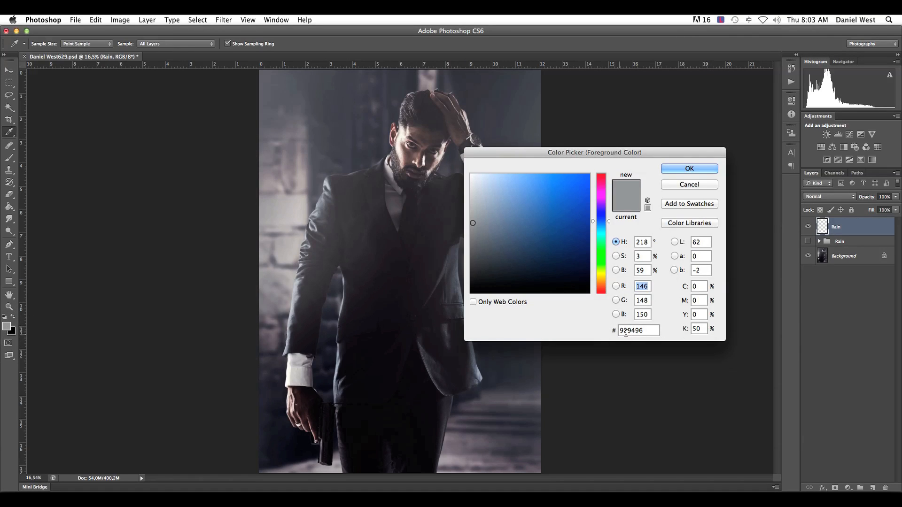
pyautogui.click(704, 330)
pyautogui.click(700, 286)
pyautogui.click(700, 314)
pyautogui.click(698, 329)
pyautogui.click(649, 332)
pyautogui.click(692, 170)
pyautogui.press('v')
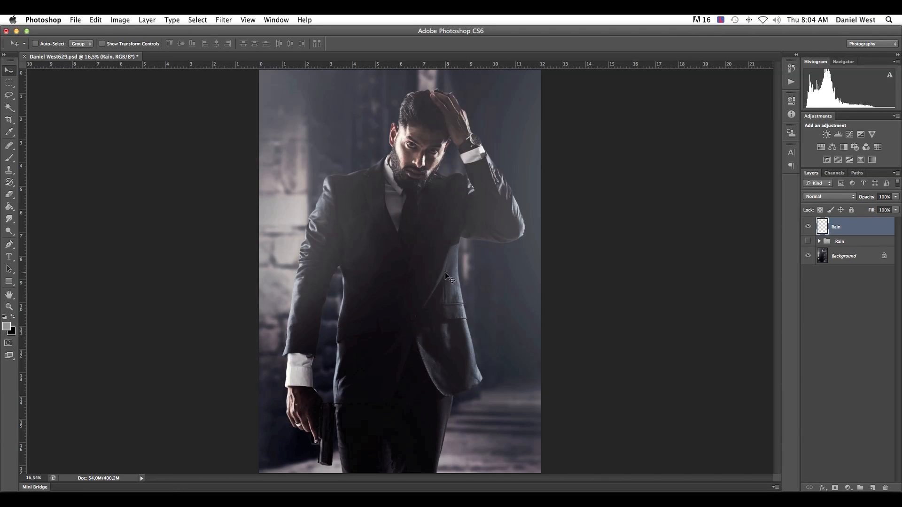
pyautogui.click(8, 208)
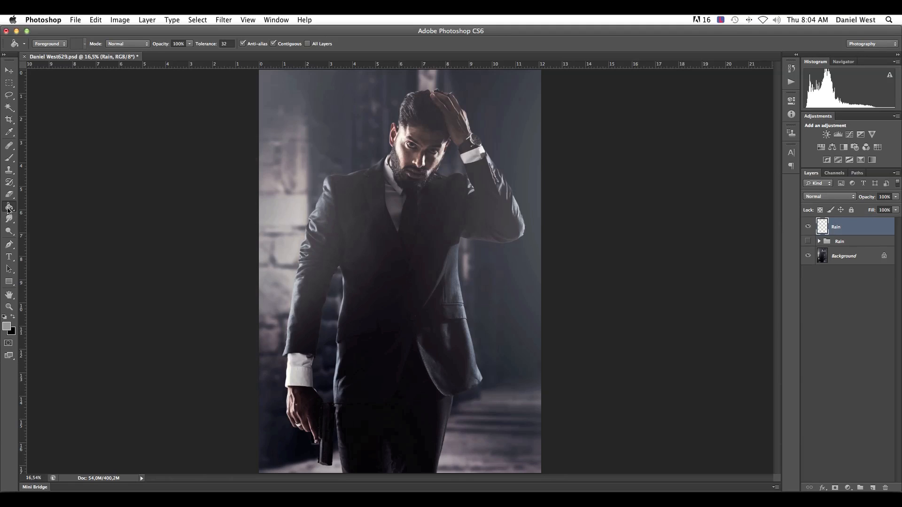
pyautogui.click(447, 173)
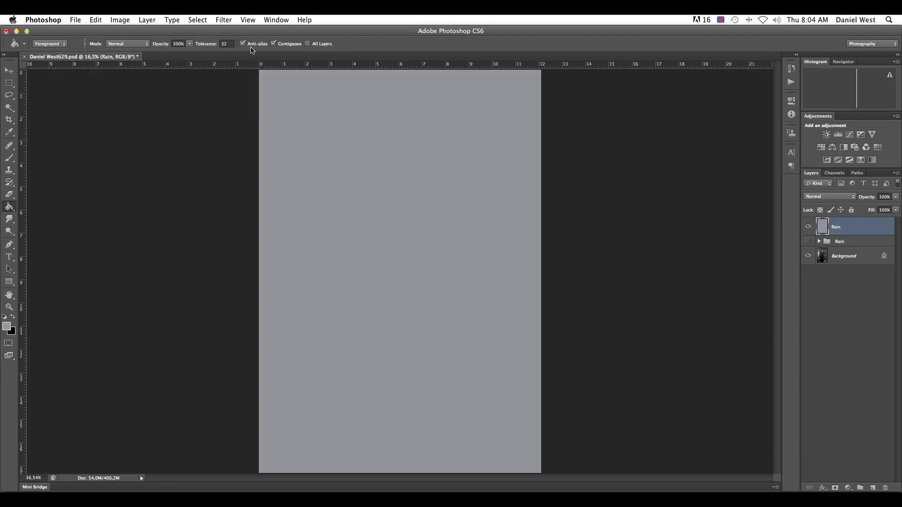
# - Start the Add Noise filter on the Rain layer with Gaussian distribution and an amount of 129.48%
pyautogui.click(223, 21)
pyautogui.moveTo(243, 149)
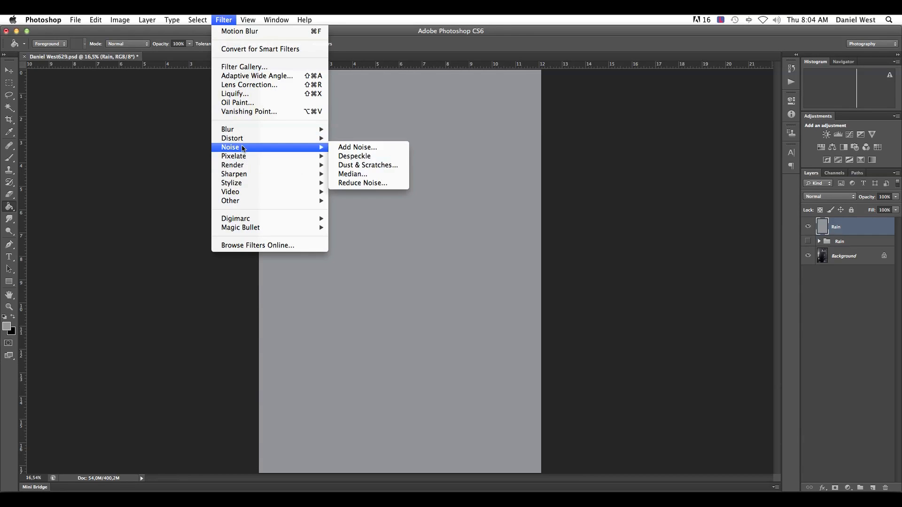
pyautogui.click(364, 149)
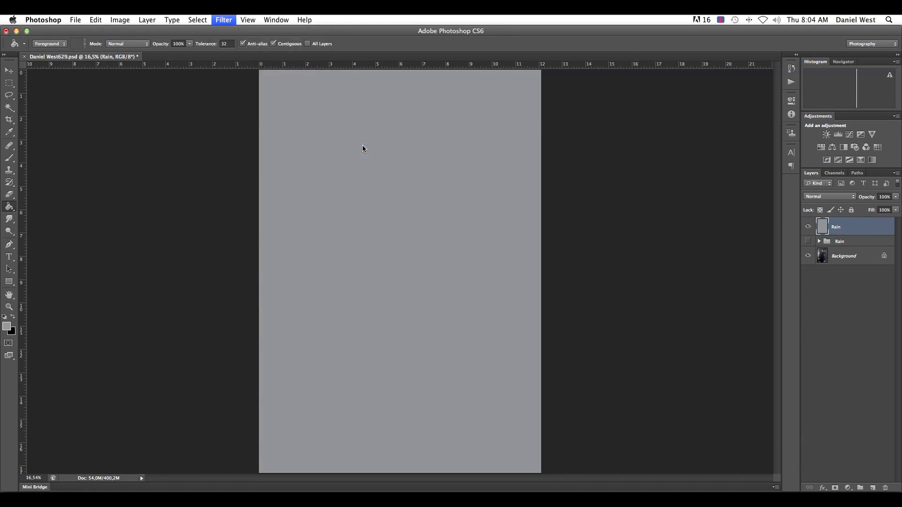
pyautogui.moveTo(408, 293); pyautogui.dragTo(374, 287)
pyautogui.click(389, 310)
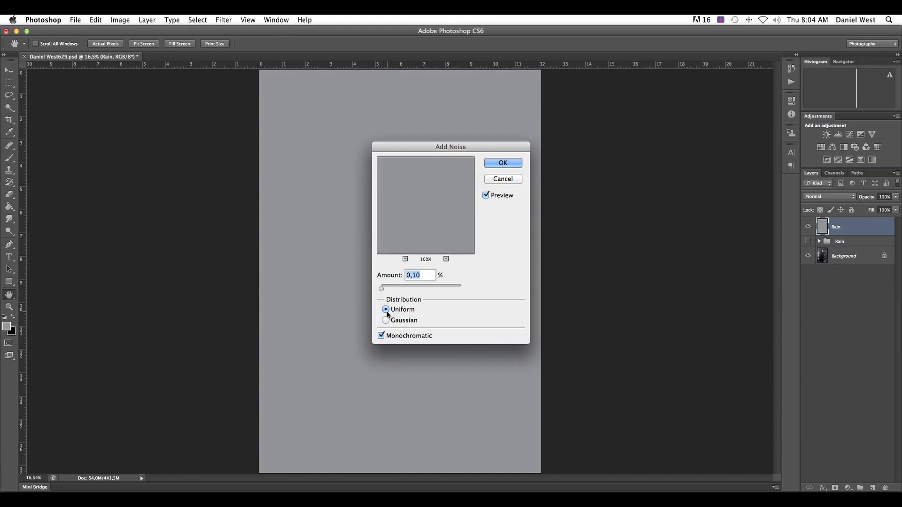
pyautogui.click(387, 322)
pyautogui.moveTo(387, 294); pyautogui.dragTo(402, 323)
pyautogui.moveTo(407, 289); pyautogui.dragTo(407, 287)
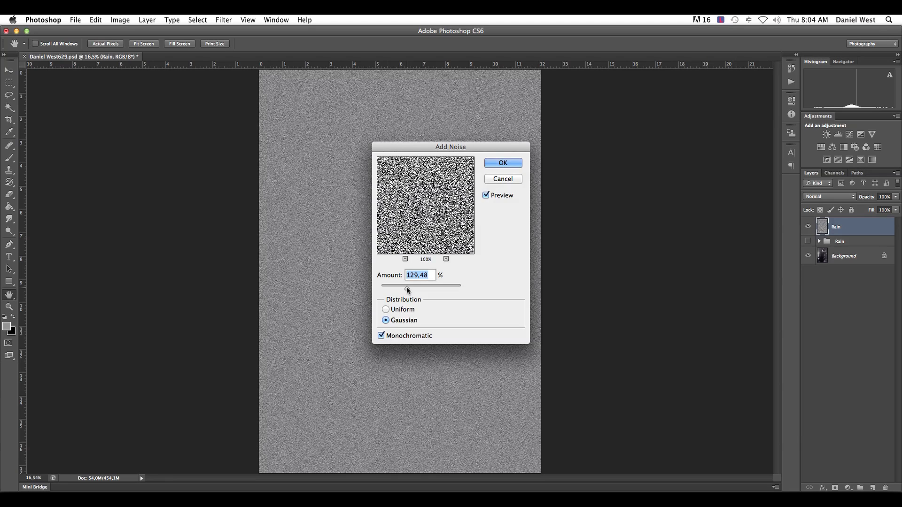
# - Set the noise amount to 178.88% with Gaussian distribution and Monochromatic enabled, and apply the filter
pyautogui.click(401, 313)
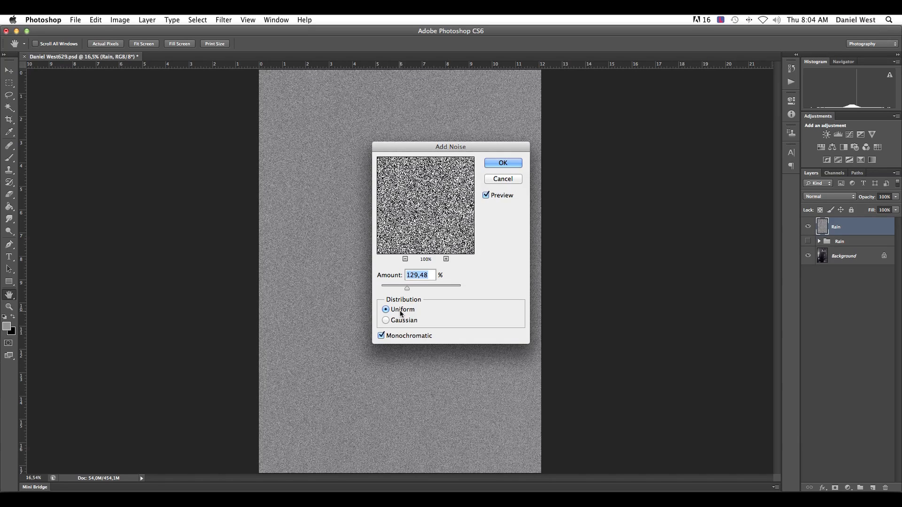
pyautogui.click(400, 322)
pyautogui.moveTo(410, 286); pyautogui.dragTo(416, 289)
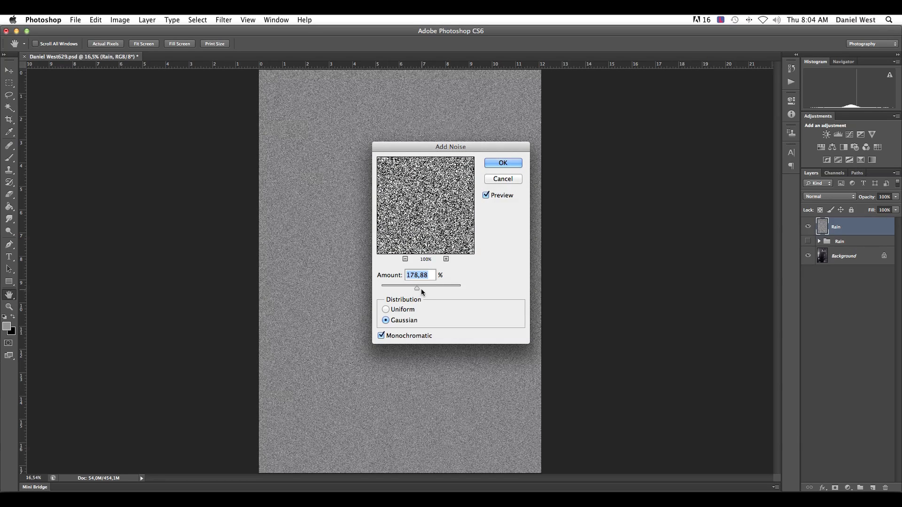
pyautogui.click(381, 336)
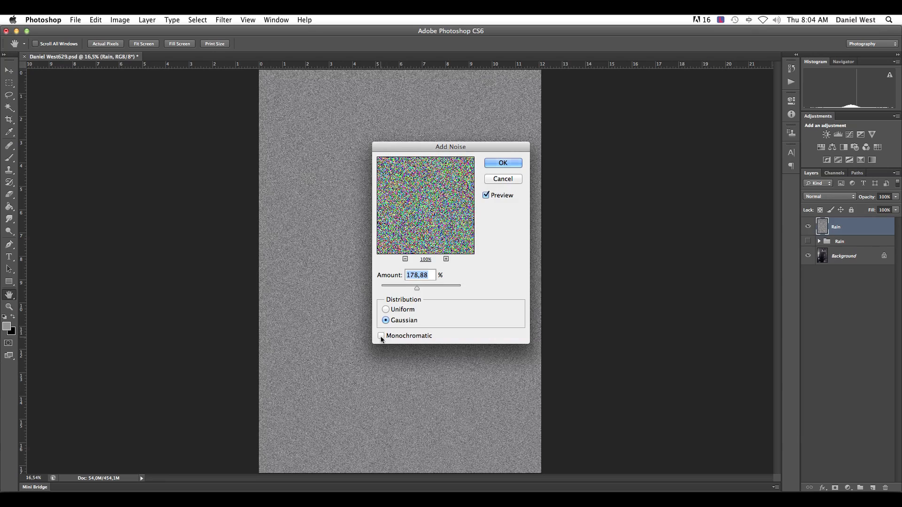
pyautogui.click(381, 336)
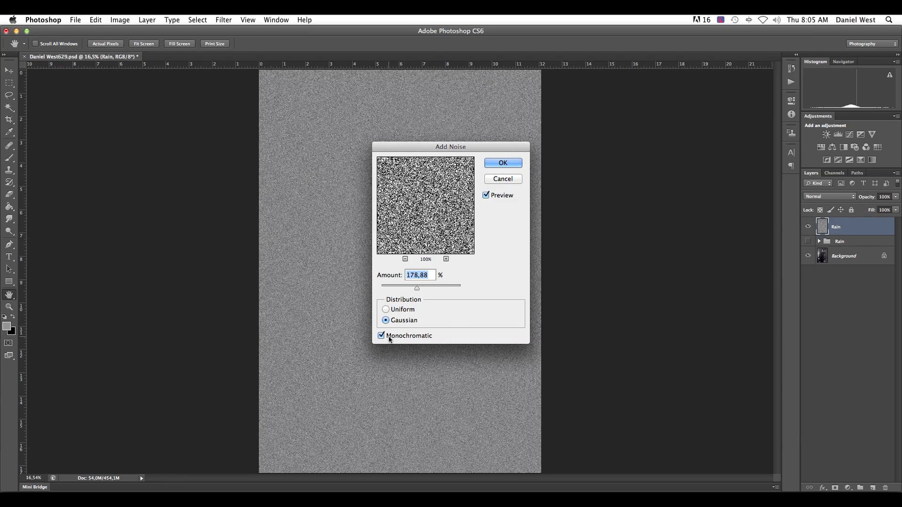
pyautogui.click(503, 163)
pyautogui.press('g')
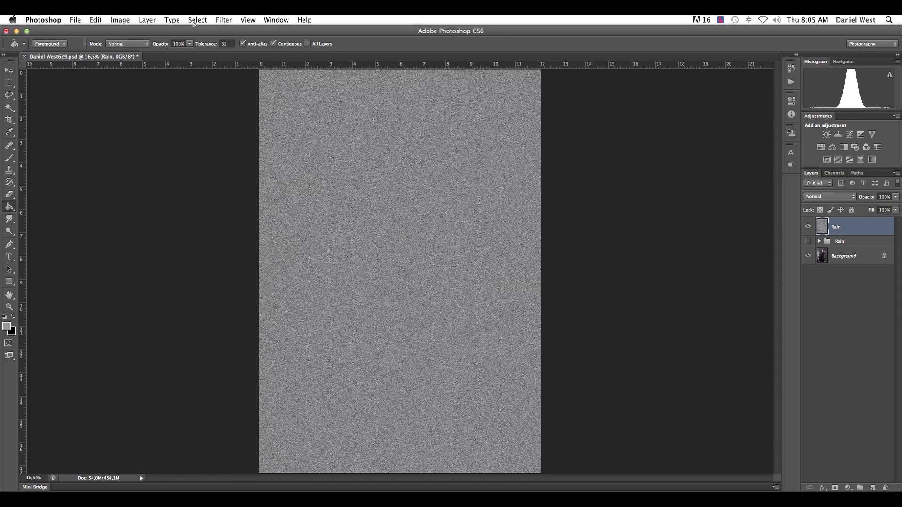
# - Start the Motion Blur filter on the noise layer and try angles of 45, 90, 0 and 55 degrees
pyautogui.click(213, 21)
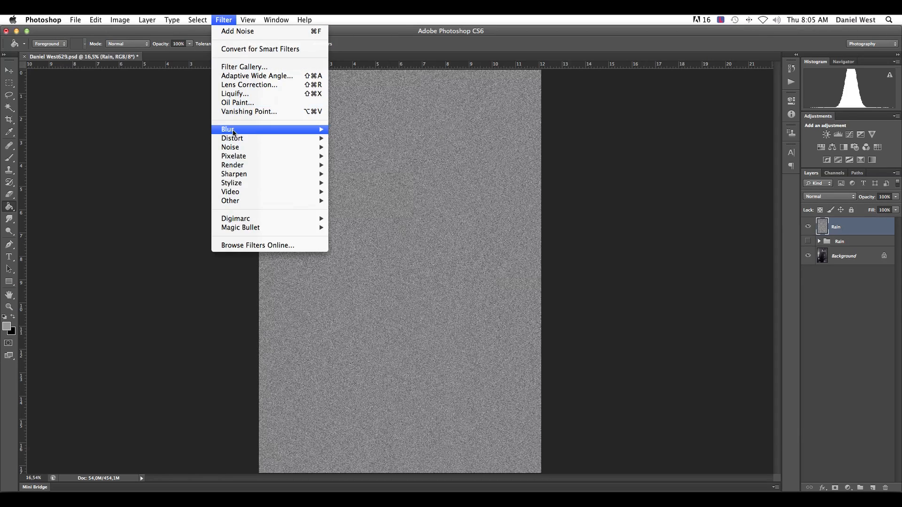
pyautogui.moveTo(235, 130)
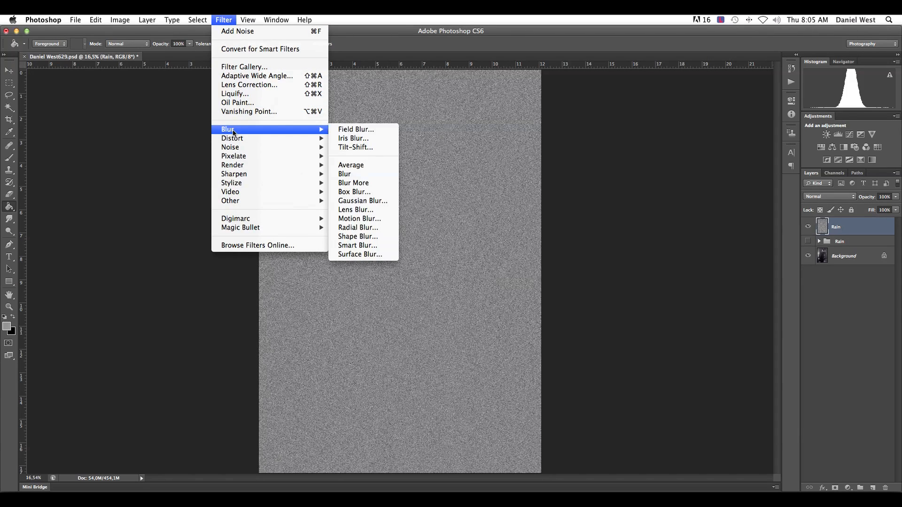
pyautogui.click(368, 220)
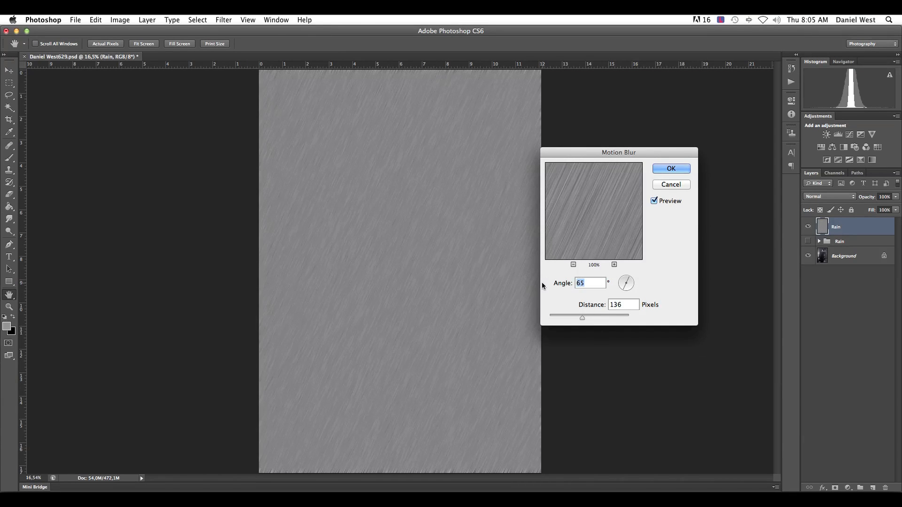
pyautogui.write('45')
pyautogui.moveTo(590, 284); pyautogui.dragTo(555, 286)
pyautogui.write('90')
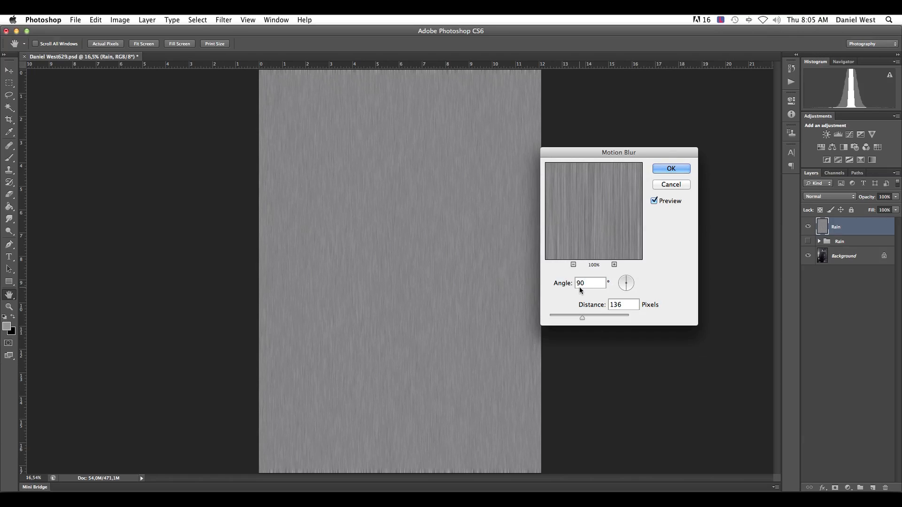
pyautogui.moveTo(593, 283); pyautogui.dragTo(489, 280)
pyautogui.write('0')
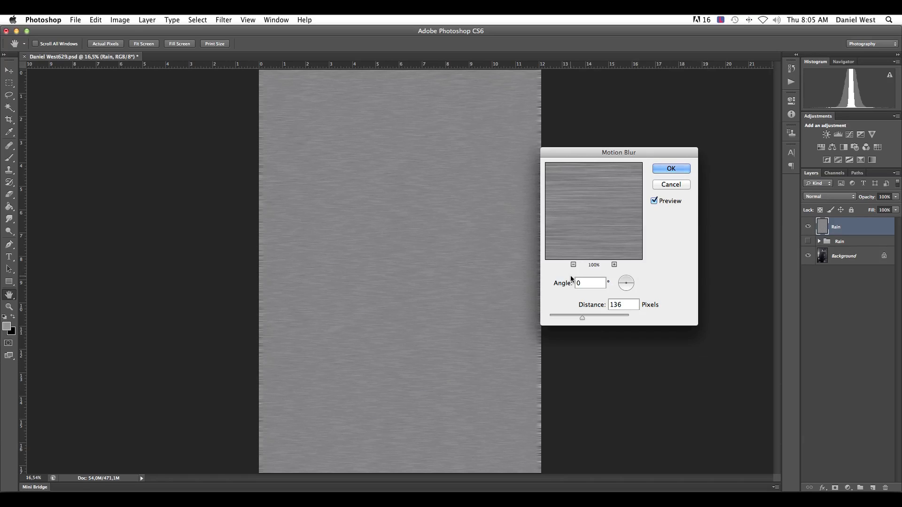
pyautogui.write('55')
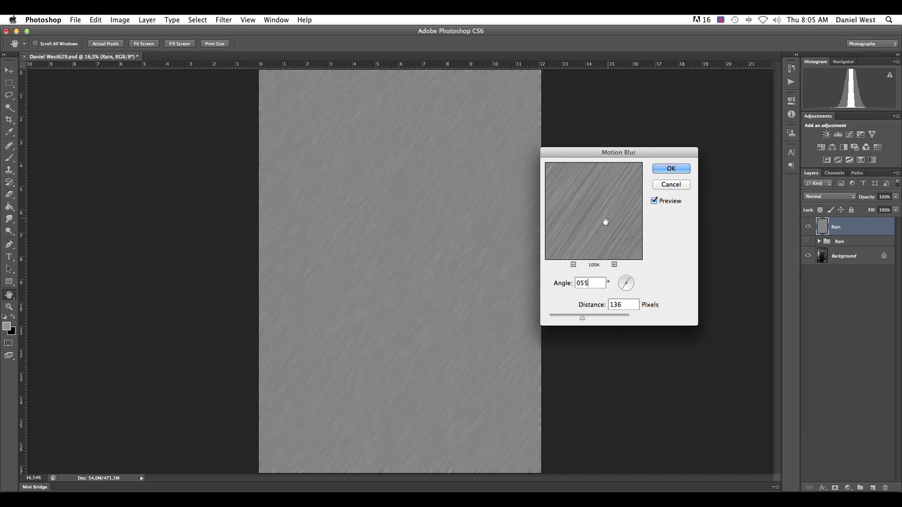
# - Try different blur directions and settle on a Motion Blur angle of 69 degrees
pyautogui.click(624, 291)
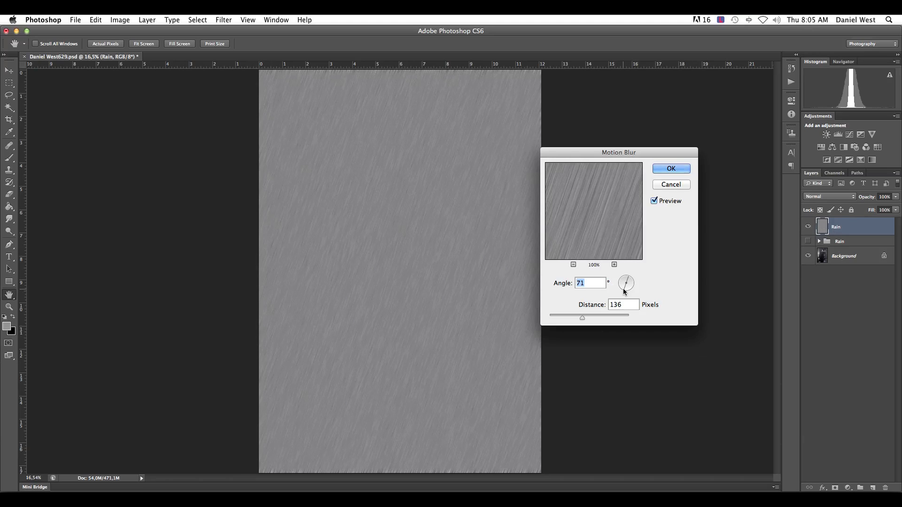
pyautogui.moveTo(624, 291); pyautogui.dragTo(614, 265)
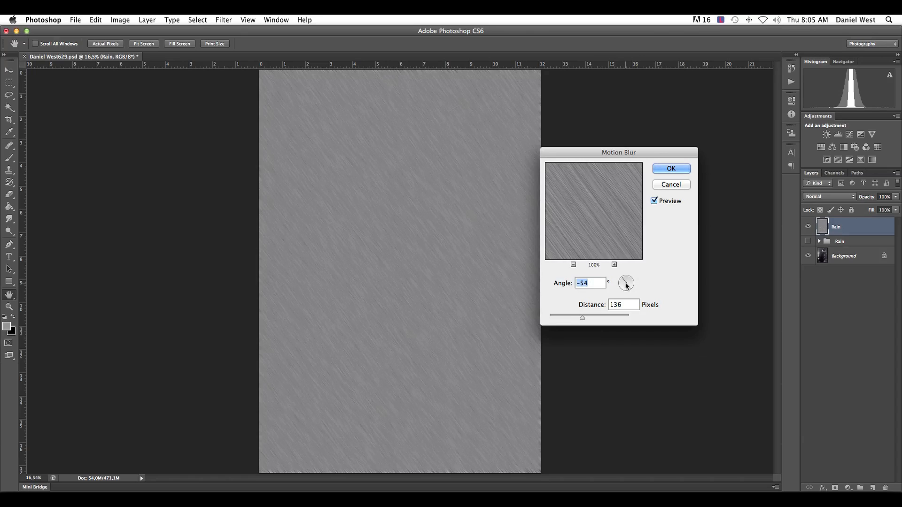
pyautogui.moveTo(623, 281); pyautogui.dragTo(627, 283)
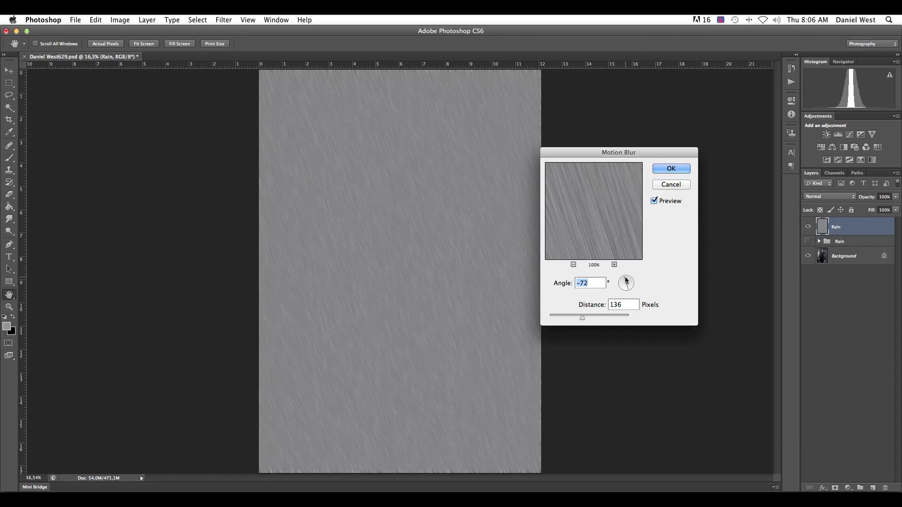
pyautogui.moveTo(625, 280); pyautogui.dragTo(610, 322)
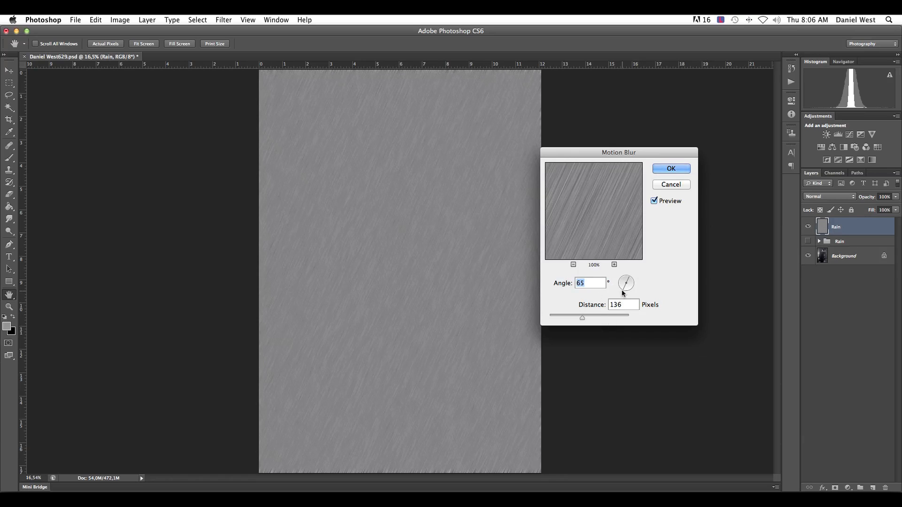
pyautogui.press('Down')
# - Set the Motion Blur distance to 144 pixels, checking the streaks in a 50% preview, and apply the filter
pyautogui.moveTo(583, 318); pyautogui.dragTo(528, 317)
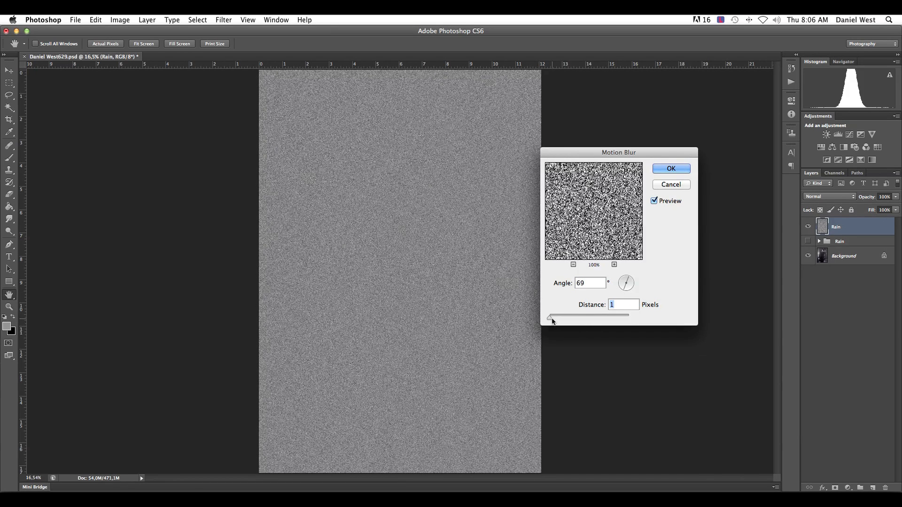
pyautogui.click(613, 265)
pyautogui.click(613, 265)
pyautogui.click(613, 265)
pyautogui.click(613, 265)
pyautogui.click(614, 265)
pyautogui.click(573, 265)
pyautogui.click(573, 265)
pyautogui.click(573, 265)
pyautogui.click(573, 265)
pyautogui.click(573, 265)
pyautogui.click(574, 265)
pyautogui.click(573, 265)
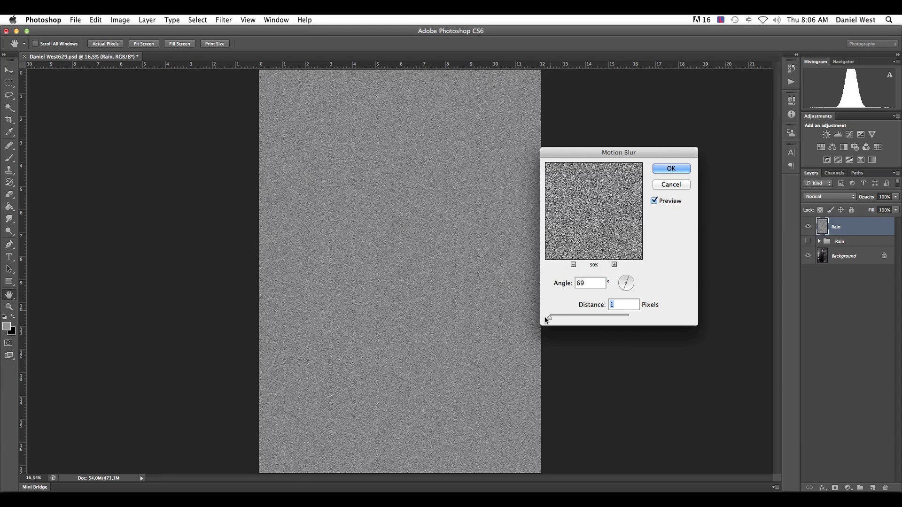
pyautogui.moveTo(549, 320); pyautogui.dragTo(584, 321)
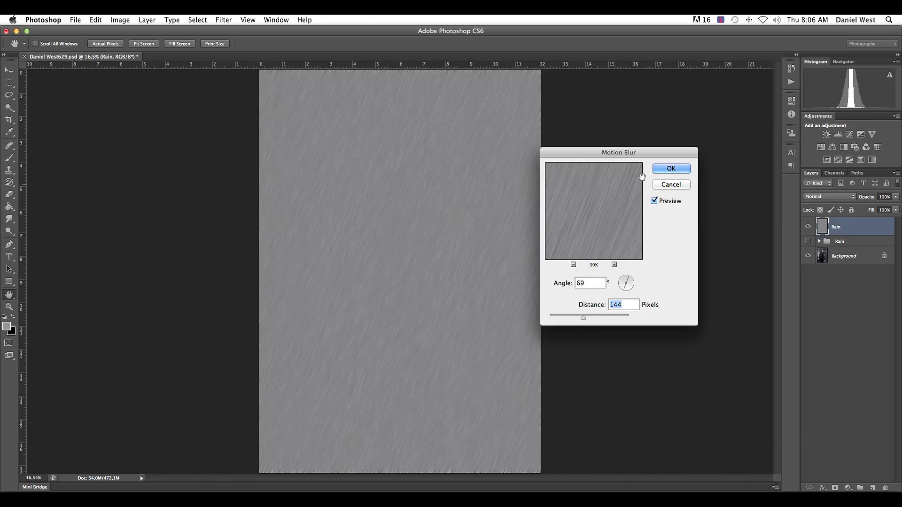
pyautogui.click(671, 168)
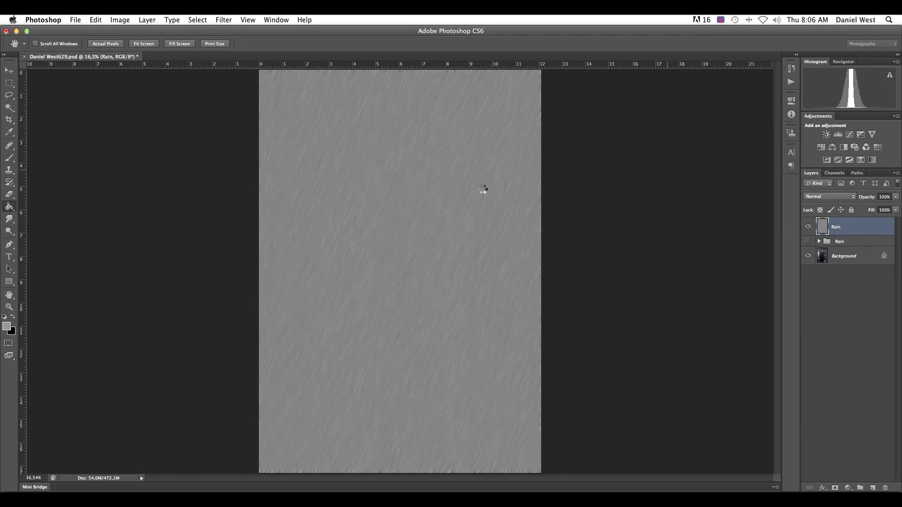
# - Change the Rain layer's blend mode to Screen
pyautogui.click(841, 196)
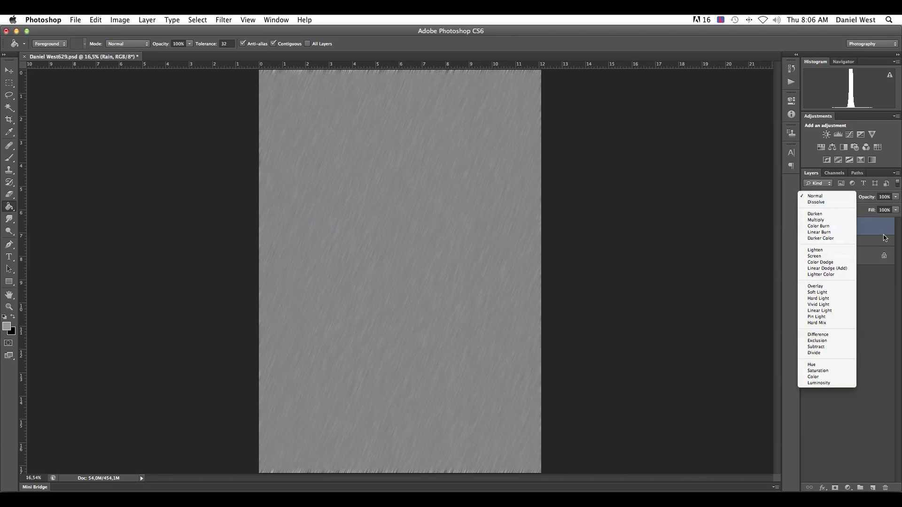
pyautogui.click(877, 234)
pyautogui.click(838, 196)
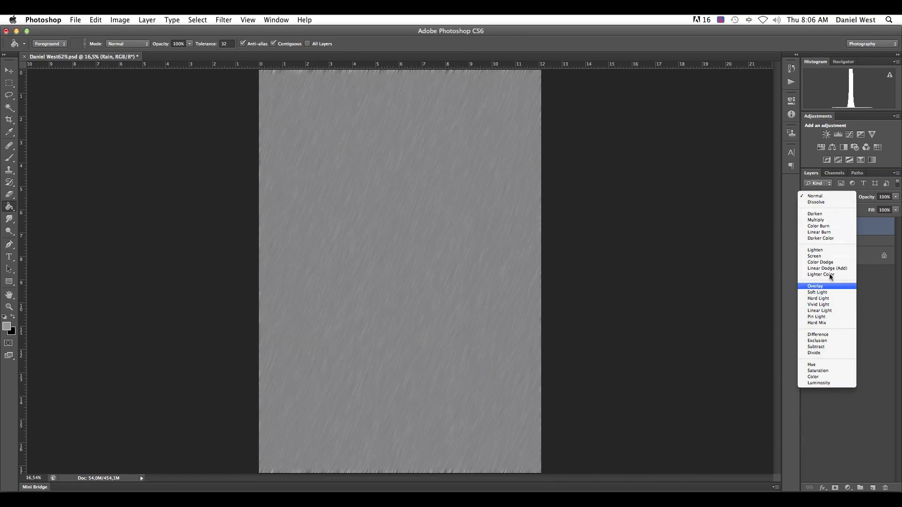
pyautogui.click(828, 258)
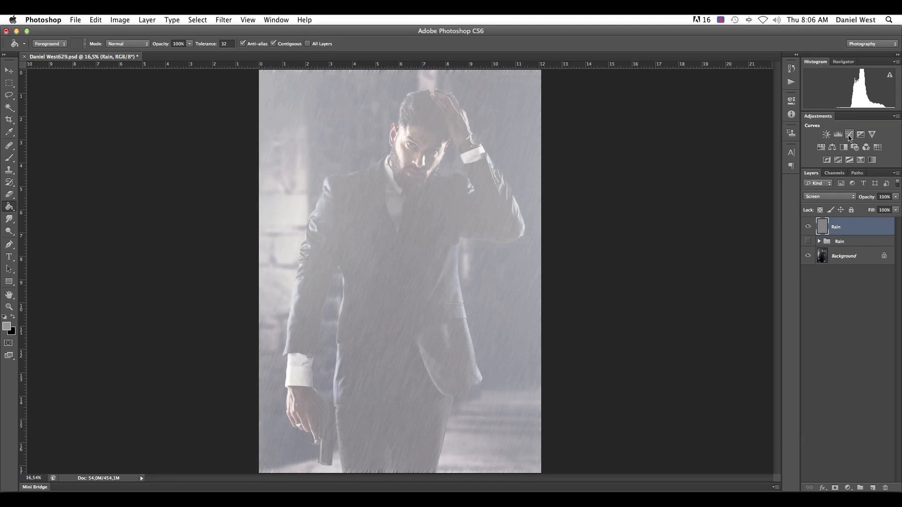
# - Add a Curves adjustment layer above the Rain layer and clip it to that layer
pyautogui.click(848, 489)
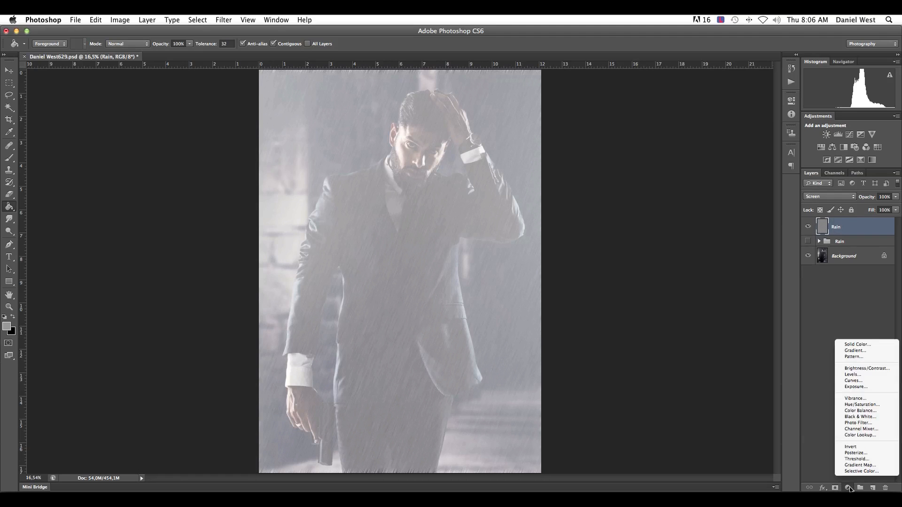
pyautogui.click(853, 381)
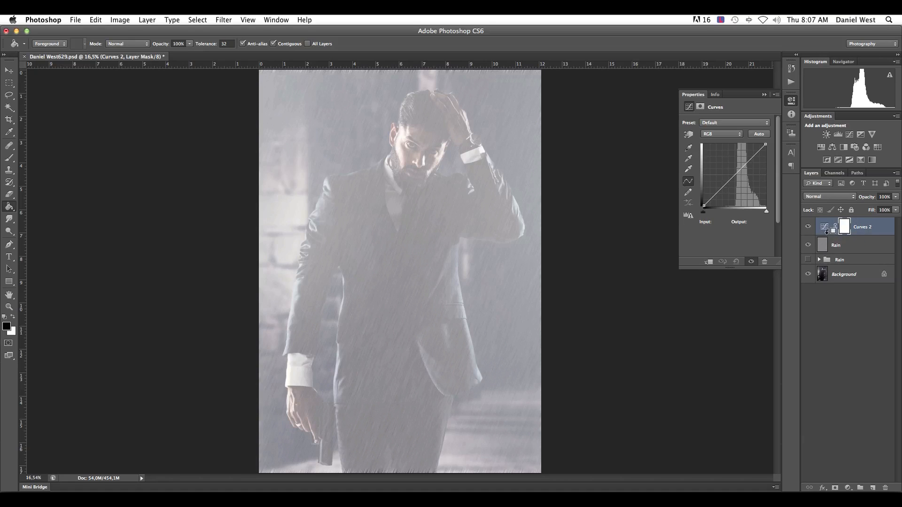
pyautogui.keyDown('alt'); pyautogui.click(828, 232); pyautogui.keyUp('alt')
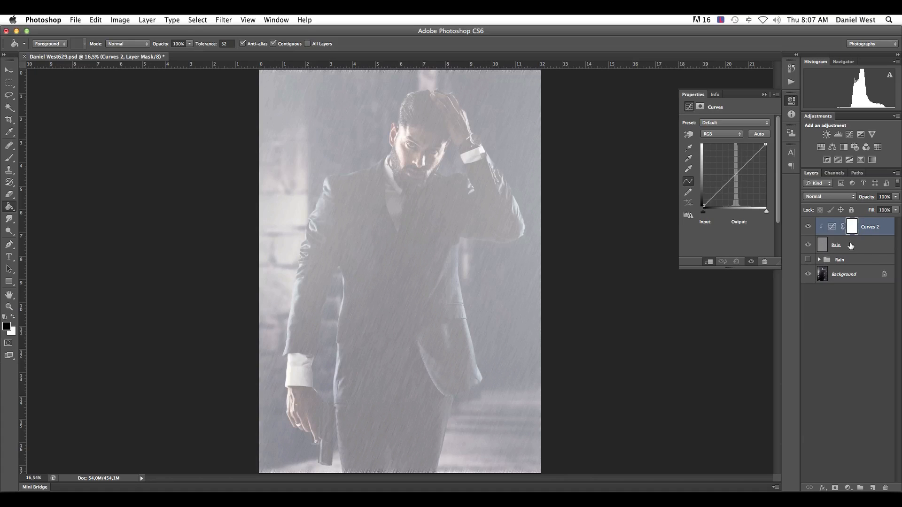
# - Shape the clipped curve into a steep S to darken the gray haze, with its upper point at about input 189, output 169
pyautogui.click(720, 189)
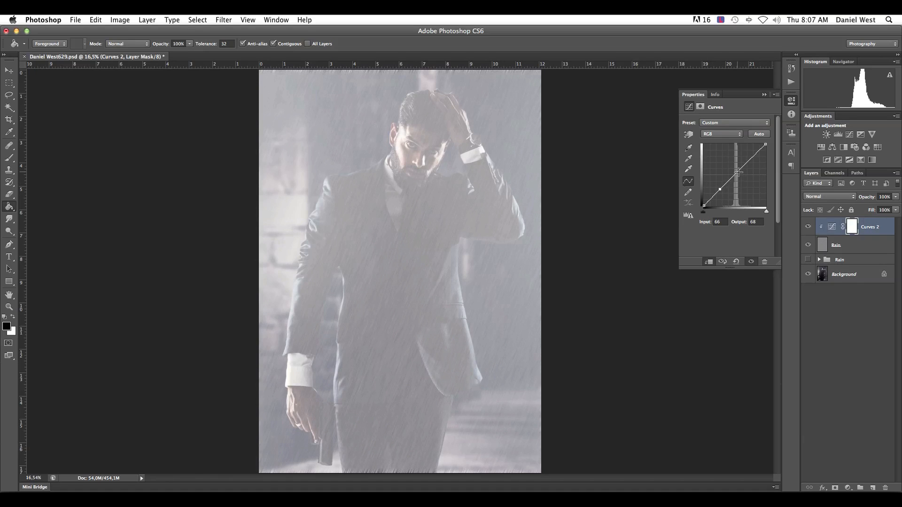
pyautogui.click(754, 156)
pyautogui.moveTo(720, 191); pyautogui.dragTo(741, 196)
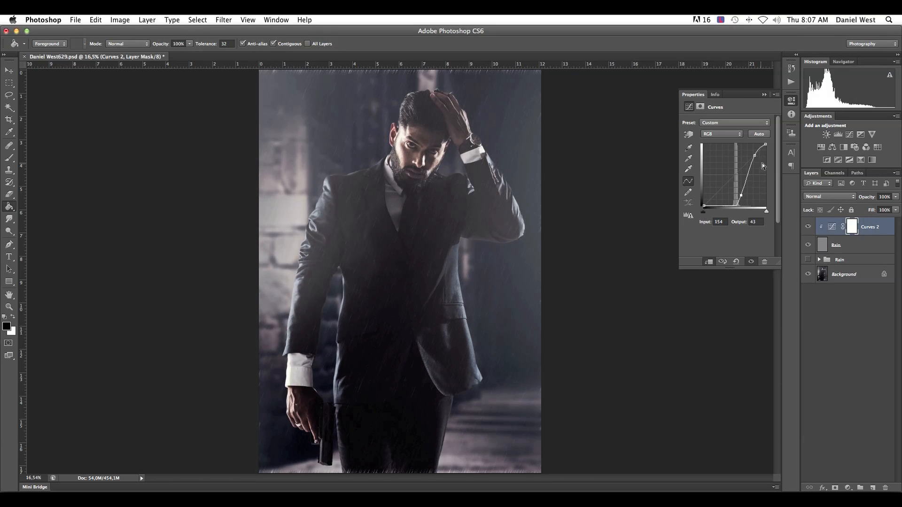
pyautogui.moveTo(755, 155); pyautogui.dragTo(741, 197)
pyautogui.moveTo(740, 197); pyautogui.dragTo(739, 197)
pyautogui.moveTo(750, 164); pyautogui.dragTo(750, 165)
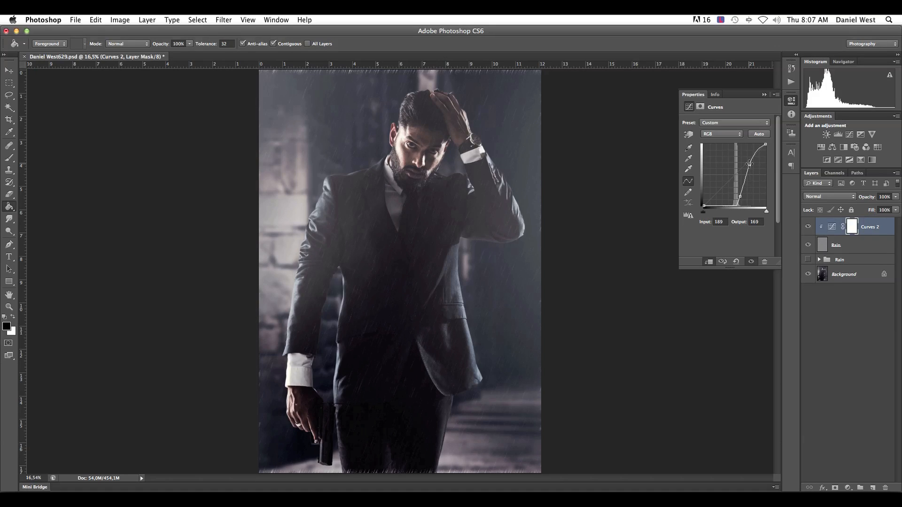
pyautogui.click(765, 96)
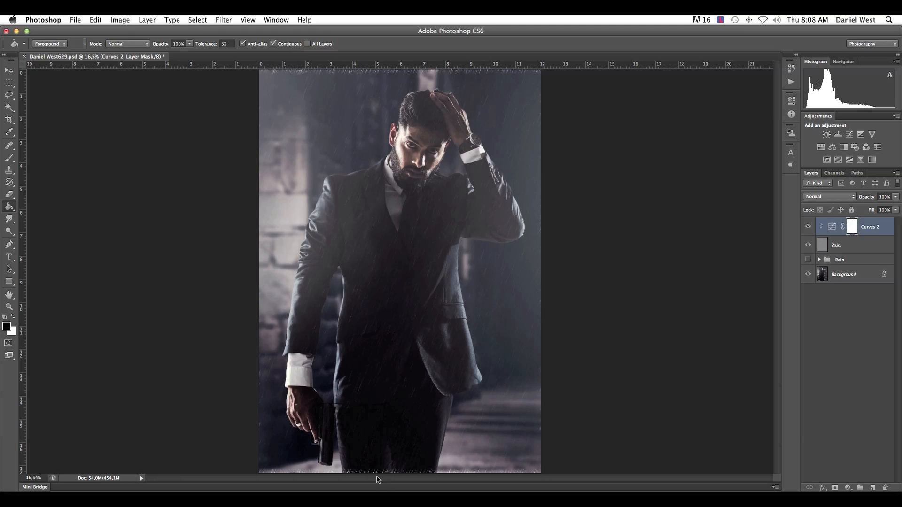
# - Check the streaks along the photo's lower edge and scale the Rain layer up from its center to about 196.5%
pyautogui.press('super+plus')
pyautogui.press('super+plus')
pyautogui.moveTo(397, 451); pyautogui.dragTo(402, 189)
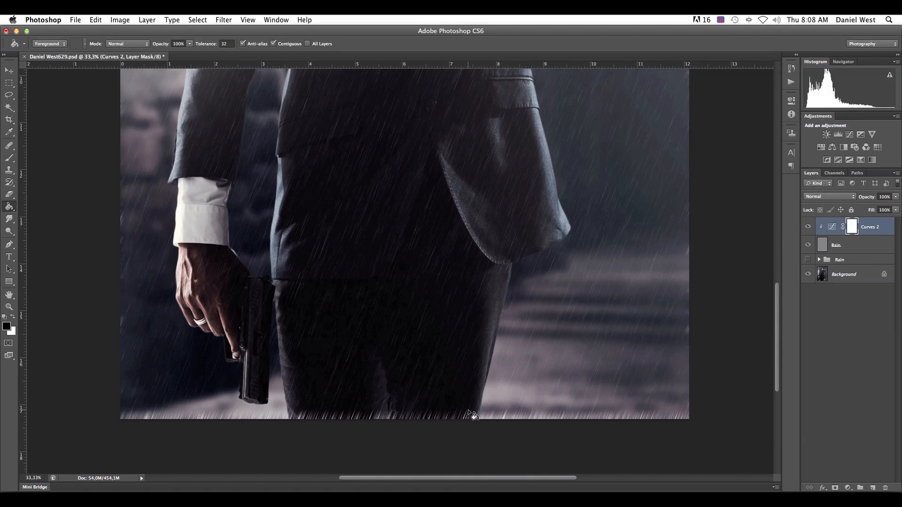
pyautogui.press('super+minus')
pyautogui.press('super+minus')
pyautogui.press('super+minus')
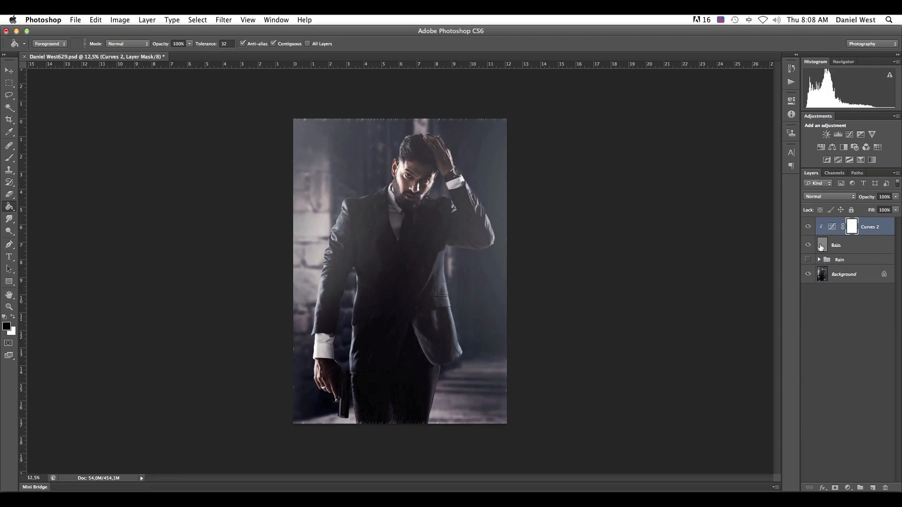
pyautogui.click(821, 246)
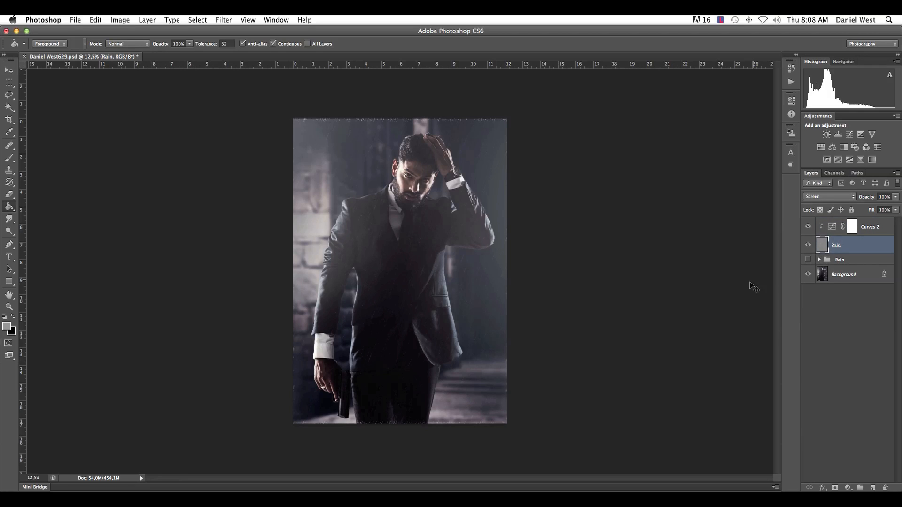
pyautogui.press('super+t')
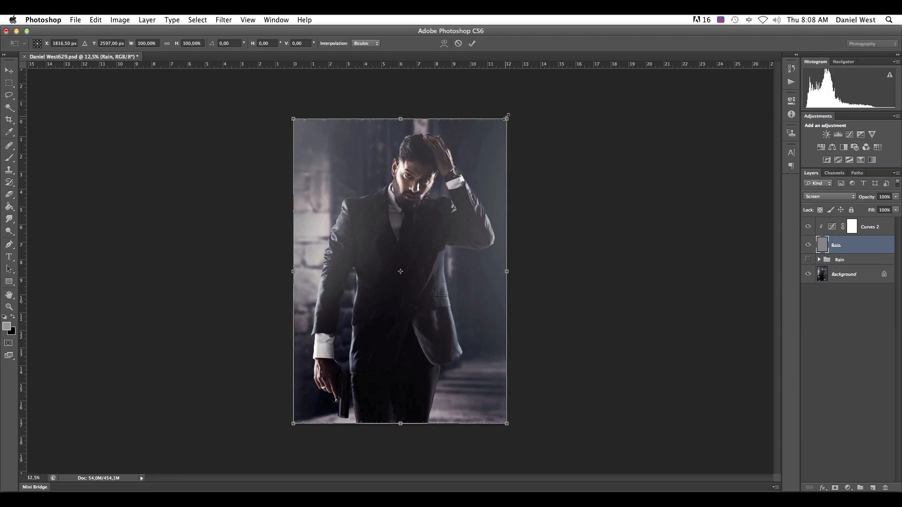
pyautogui.moveTo(507, 115); pyautogui.dragTo(748, 66)
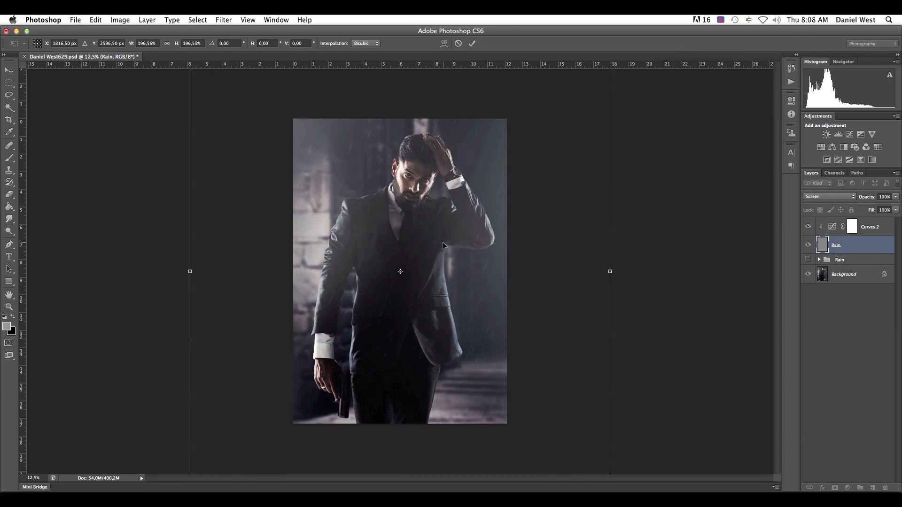
pyautogui.press('Return')
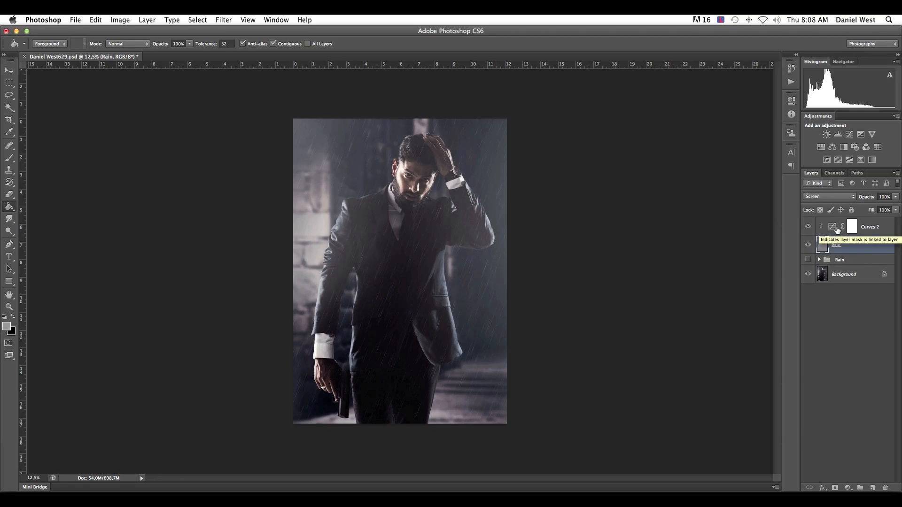
# - Reopen the Curves 2 adjustment and shift the curve's lower point slightly toward the highlights
pyautogui.click(852, 227)
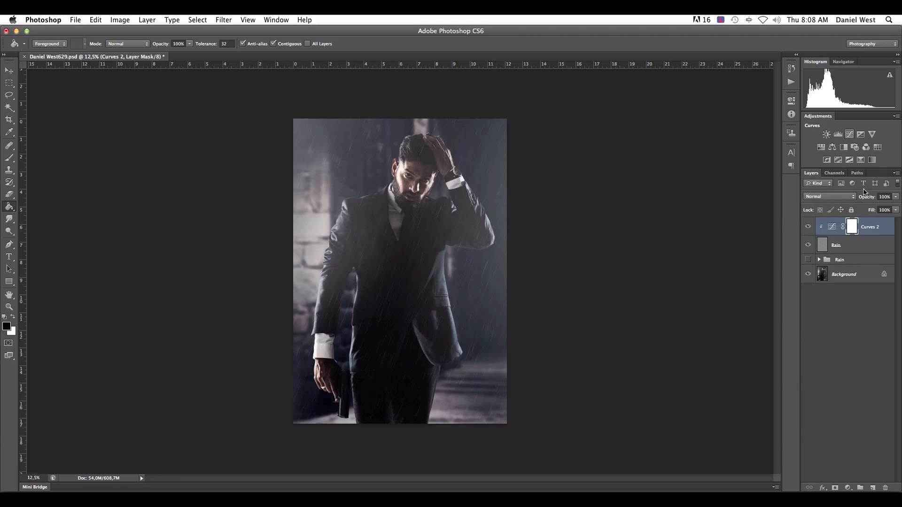
pyautogui.click(836, 229)
pyautogui.doubleClick(835, 229)
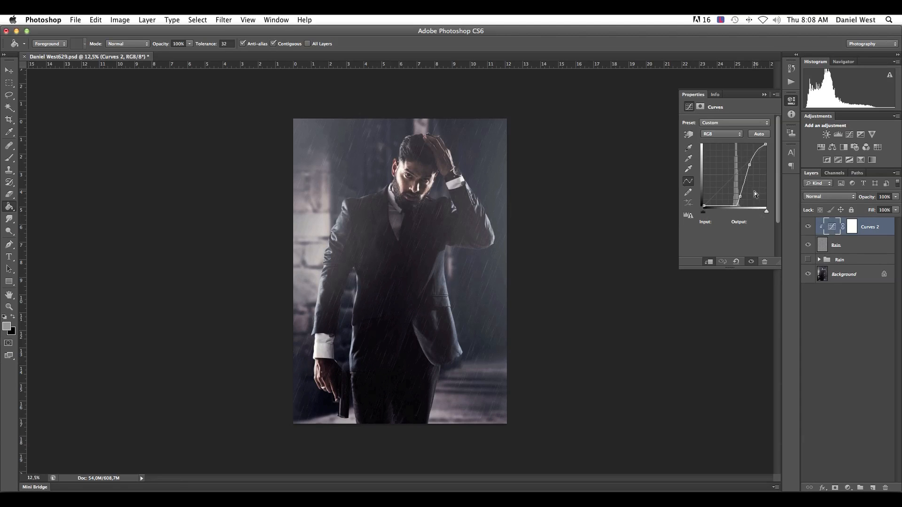
pyautogui.moveTo(739, 196); pyautogui.dragTo(741, 196)
# - Duplicate the Rain layer together with its Curves 2 adjustment twice
pyautogui.click(823, 245)
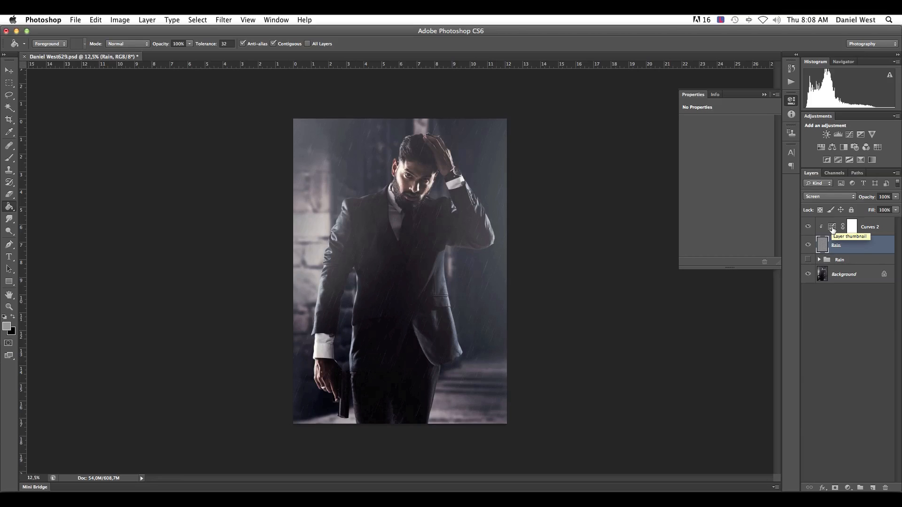
pyautogui.keyDown('shift'); pyautogui.click(833, 229); pyautogui.keyUp('shift')
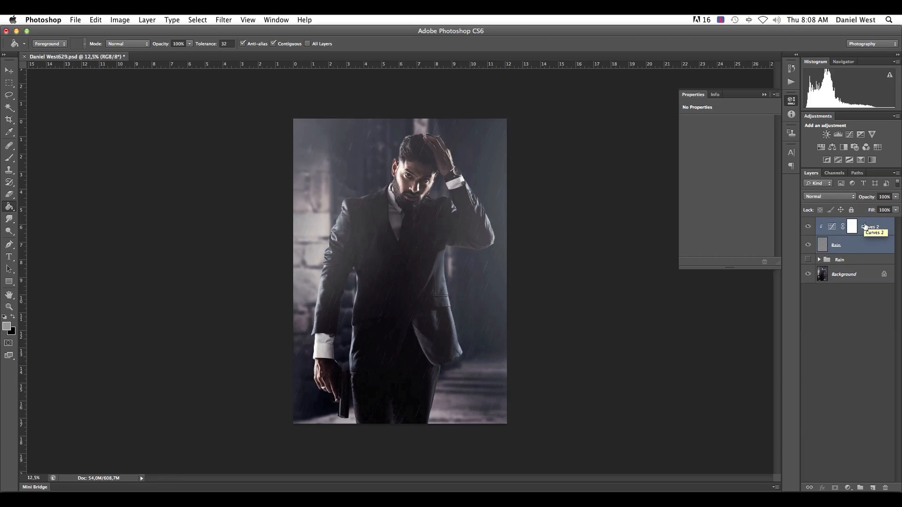
pyautogui.press('super+j')
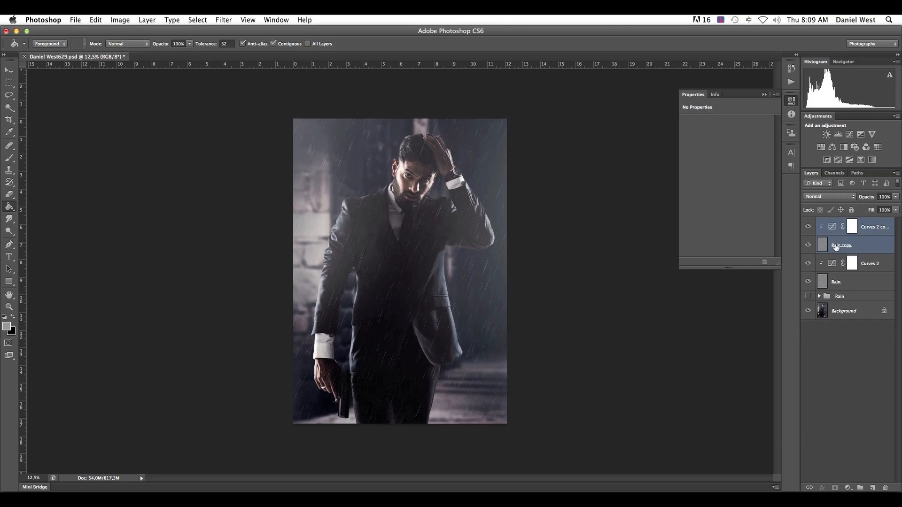
pyautogui.press('super+j')
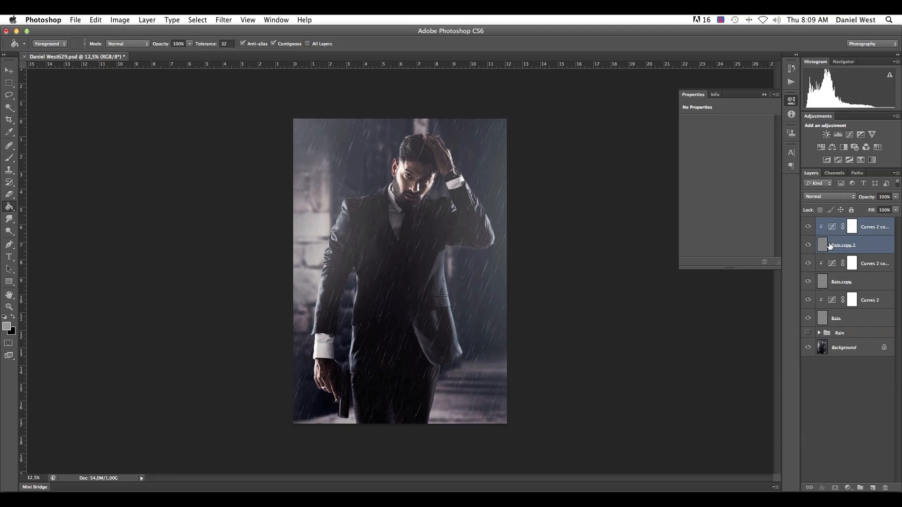
# - Scale the Rain copy 2 layer down toward its center, keeping the photo covered, and apply the transform
pyautogui.click(831, 246)
pyautogui.hotkey('alt', 'shift', 's')
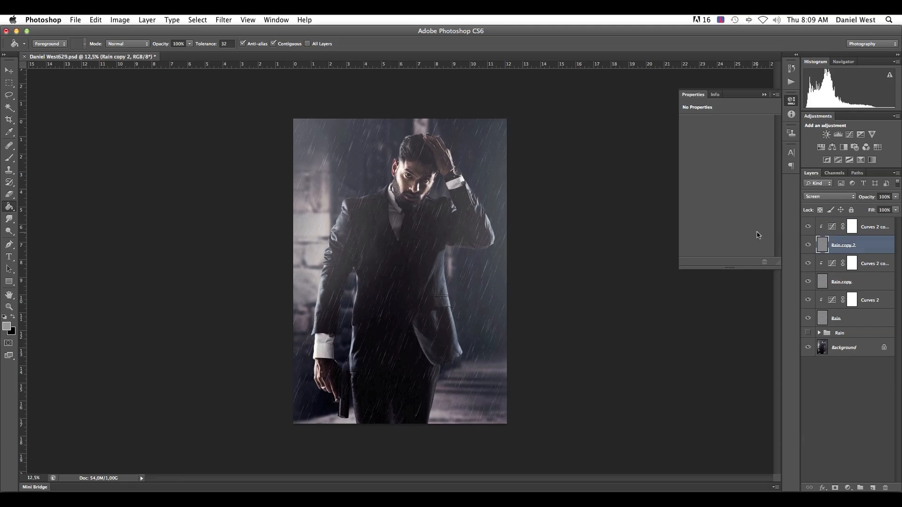
pyautogui.press('super+t')
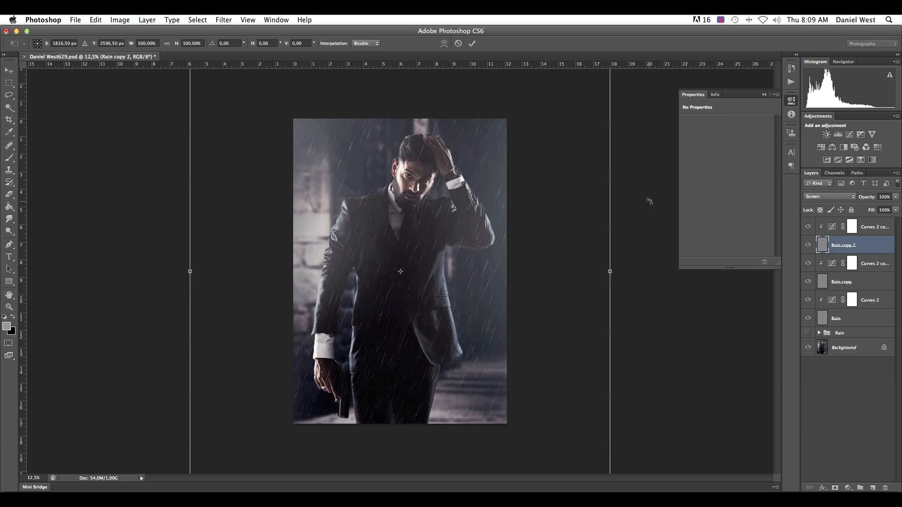
pyautogui.press('super+minus')
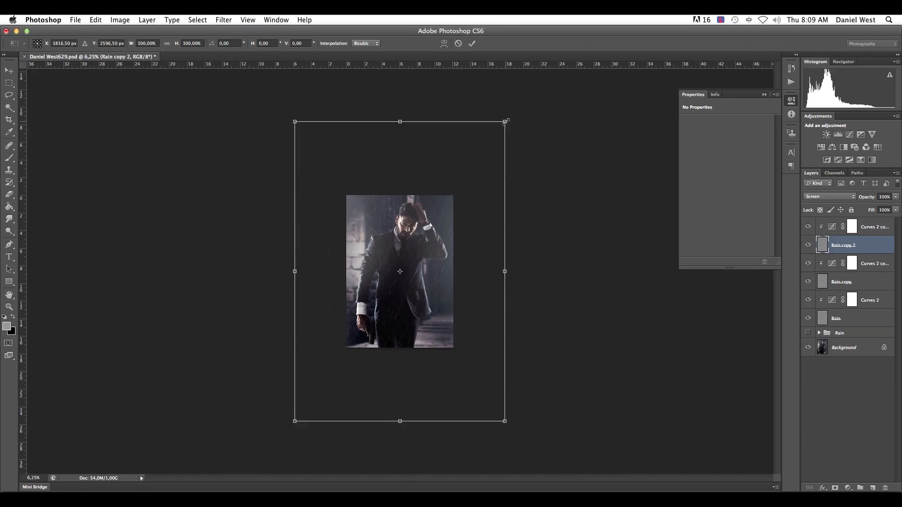
pyautogui.moveTo(505, 123); pyautogui.dragTo(456, 166)
pyautogui.press('super+plus')
pyautogui.press('super+plus')
pyautogui.press('super+plus')
pyautogui.press('super+plus')
pyautogui.press('Return')
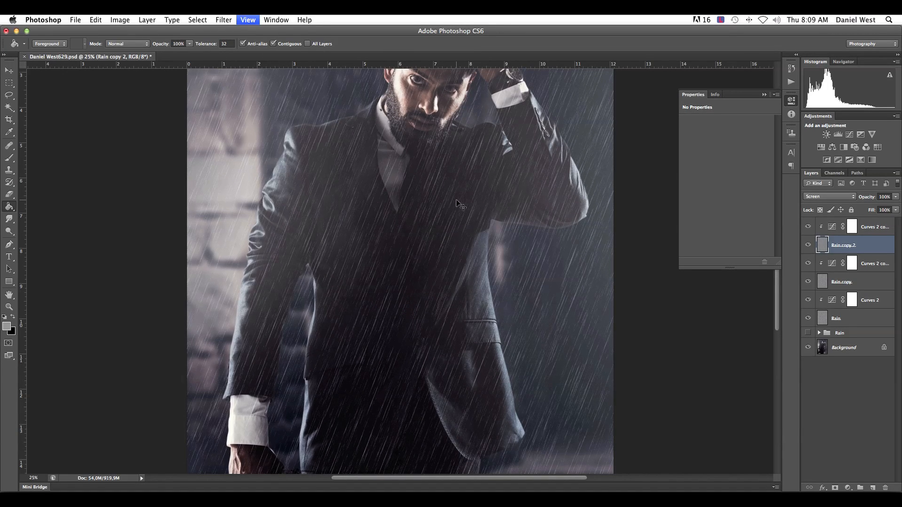
# - Steepen the curve clipped to Rain copy 2, shifting its lower point toward the highlights and its upper point to input 208, output 218
pyautogui.press('super+minus')
pyautogui.click(835, 228)
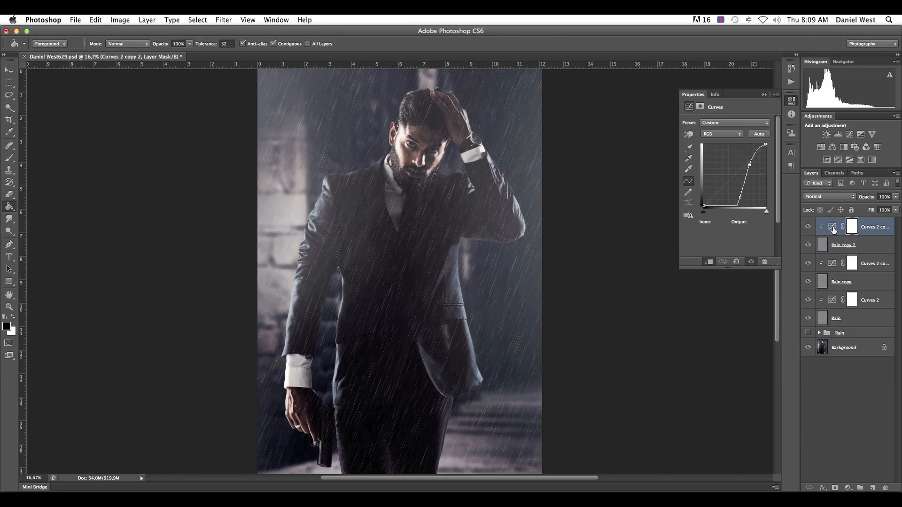
pyautogui.moveTo(739, 198); pyautogui.dragTo(743, 198)
pyautogui.moveTo(750, 165); pyautogui.dragTo(754, 153)
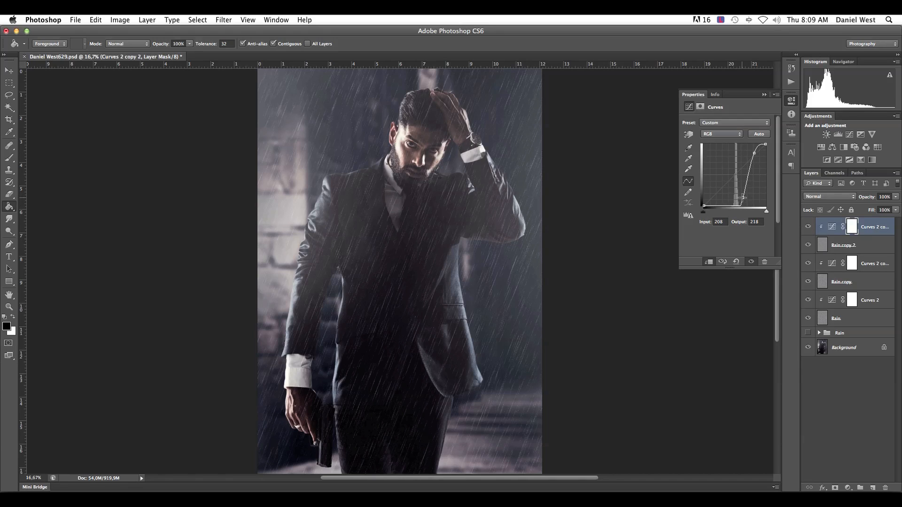
# - Adjust the curve clipped to Rain copy, with its lower point at about input 156, output 35 and its upper point slightly higher
pyautogui.click(832, 263)
pyautogui.click(740, 197)
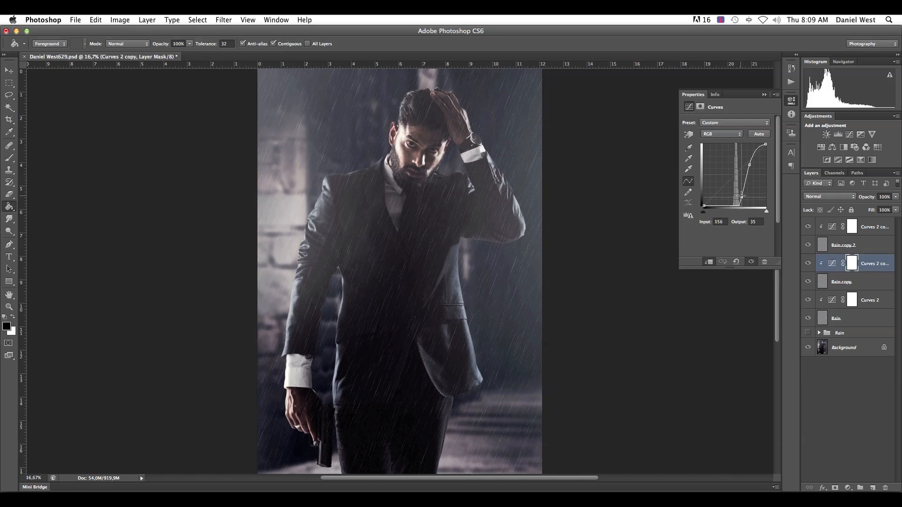
pyautogui.moveTo(741, 196); pyautogui.dragTo(741, 196)
pyautogui.moveTo(750, 164); pyautogui.dragTo(750, 160)
# - Group the three rain layers with their Curves adjustments and name the group rain
pyautogui.click(825, 233)
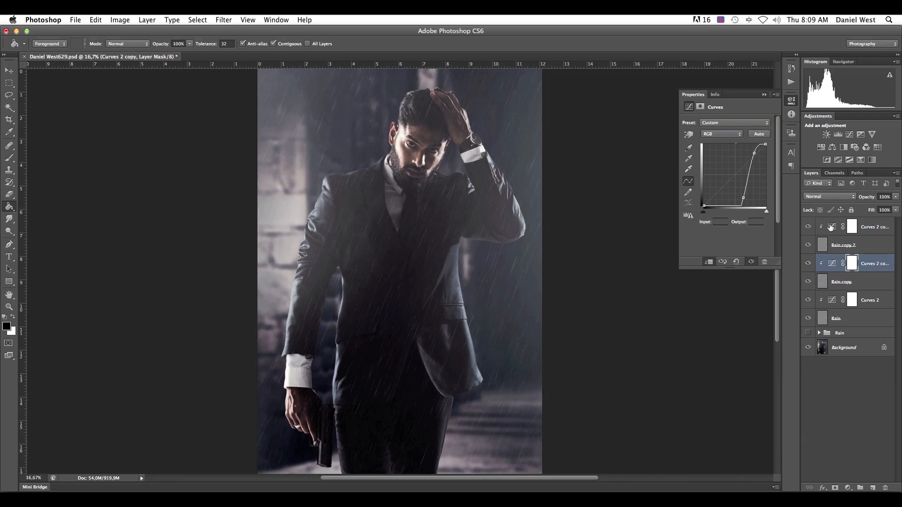
pyautogui.keyDown('shift'); pyautogui.click(828, 320); pyautogui.keyUp('shift')
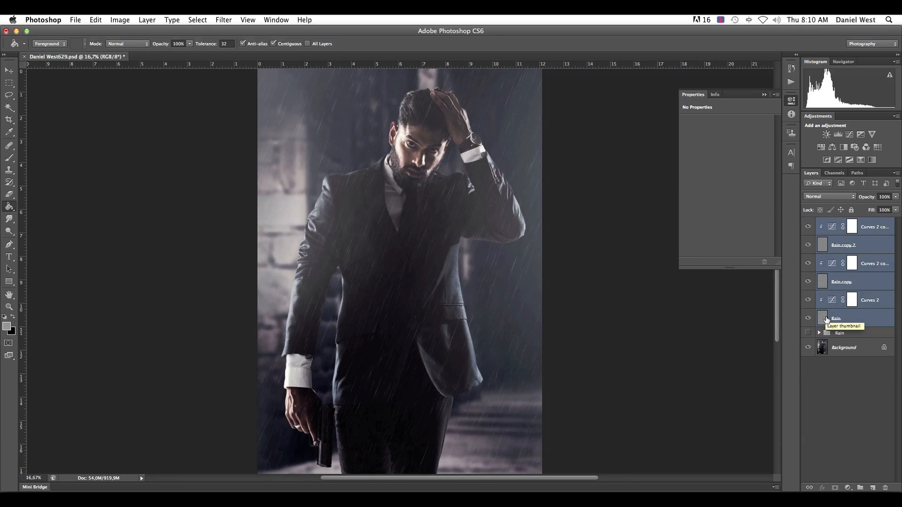
pyautogui.press('super+g')
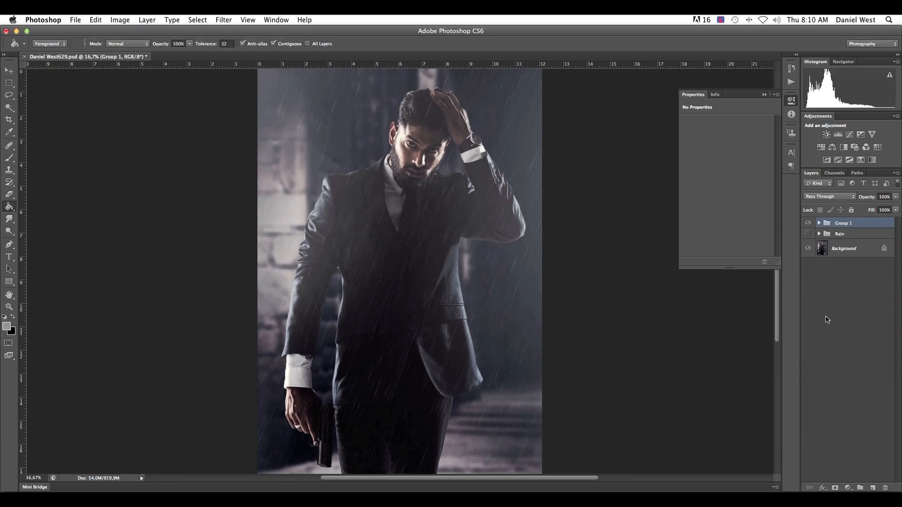
pyautogui.doubleClick(840, 223)
pyautogui.write('rain')
pyautogui.press('Return')
# - Review the rain over the whole photo and add a new empty layer above the rain group
pyautogui.press('super+minus')
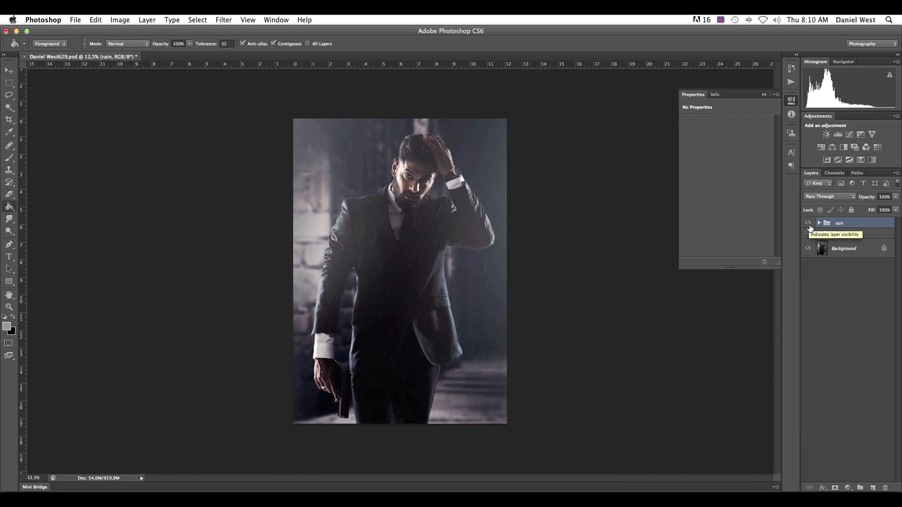
pyautogui.press('super+minus')
pyautogui.press('super+plus')
pyautogui.press('super+plus')
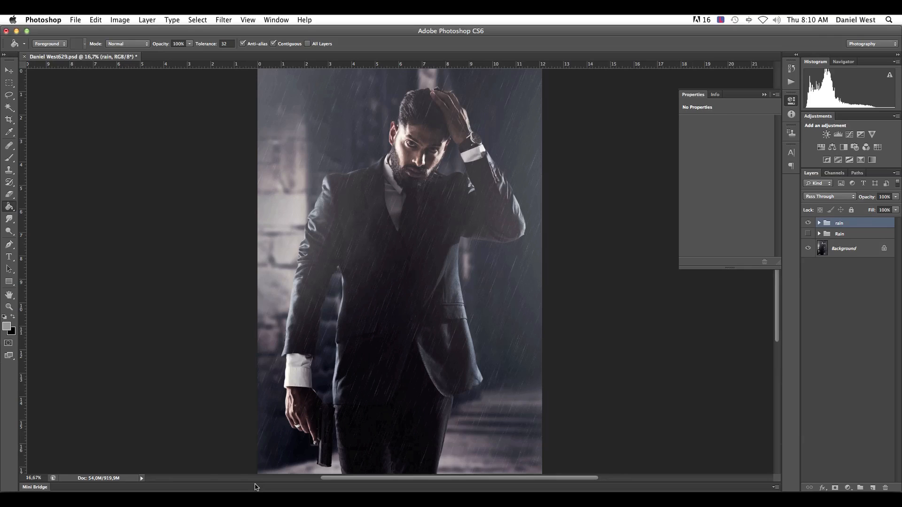
pyautogui.click(872, 489)
# - Switch to the Brush tool, choose the 46 px spatter tip and set its size to 144 px
pyautogui.click(9, 157)
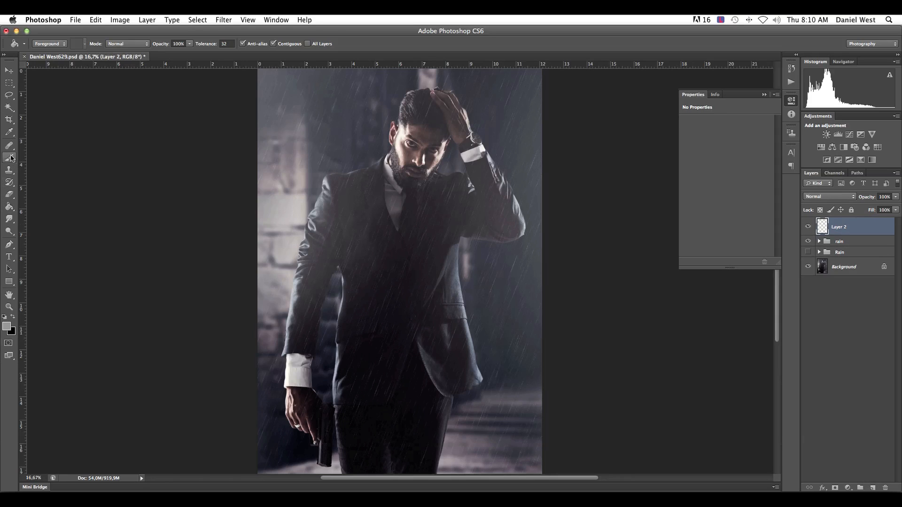
pyautogui.rightClick(442, 188)
pyautogui.scroll(-5, 508, 270)
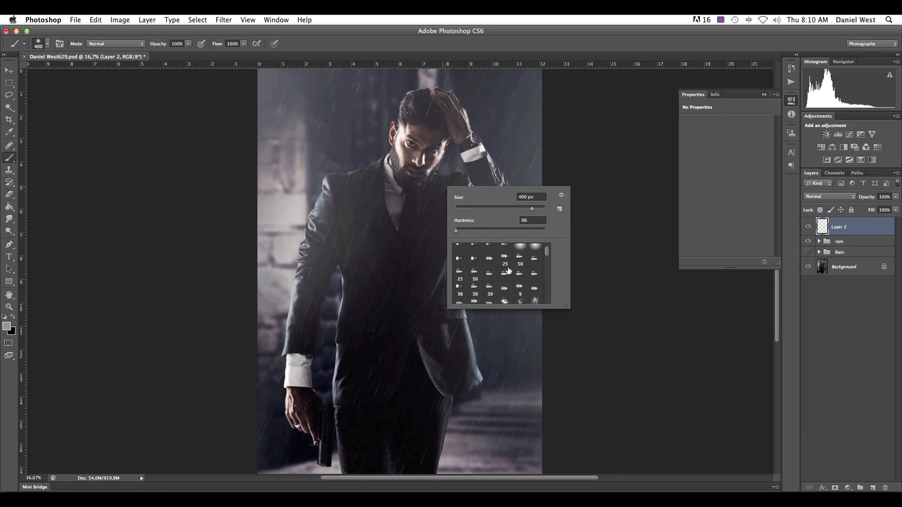
pyautogui.click(460, 267)
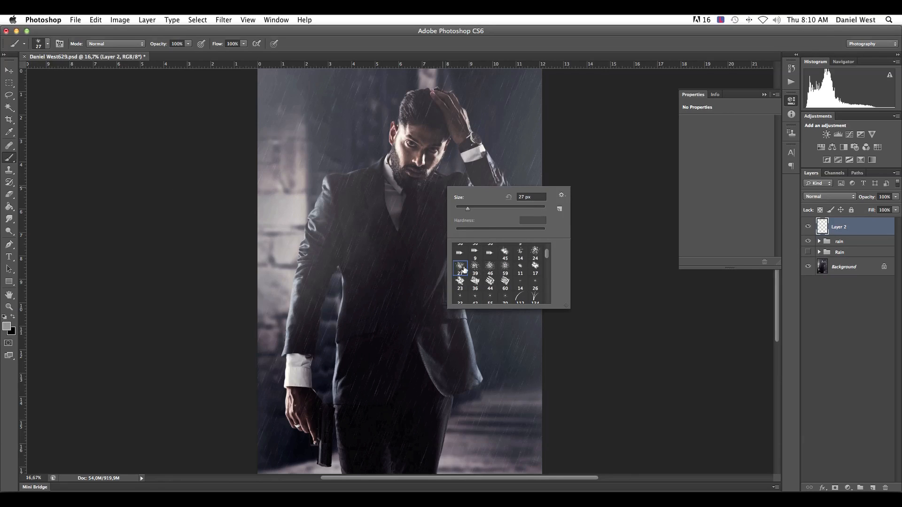
pyautogui.click(489, 269)
pyautogui.moveTo(475, 209); pyautogui.dragTo(512, 213)
pyautogui.click(632, 137)
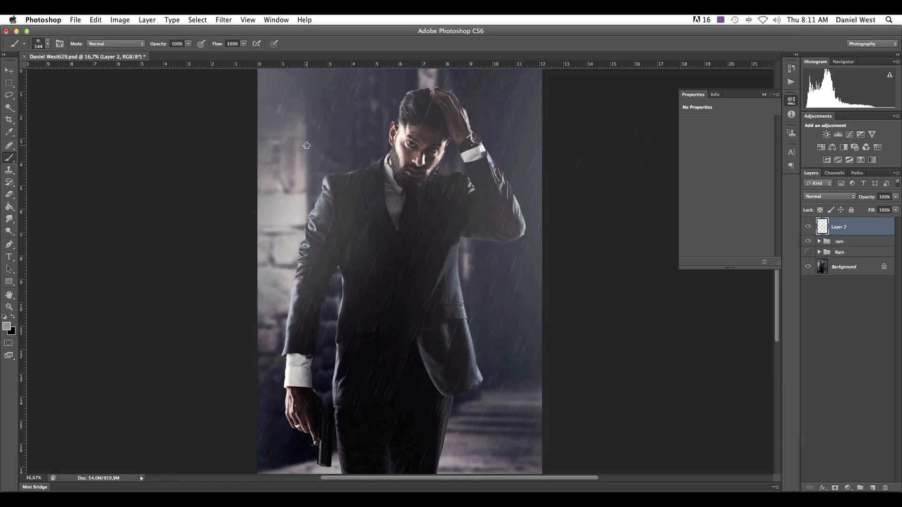
# - Paint a thin band of spatter along the man's shoulders, raised sleeve and wrist on Layer 2
pyautogui.moveTo(379, 159); pyautogui.dragTo(337, 172)
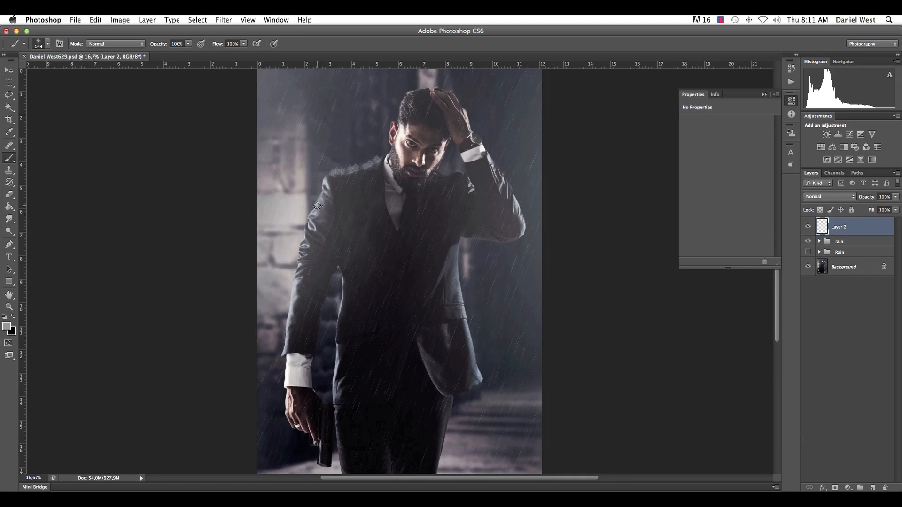
pyautogui.moveTo(449, 174); pyautogui.dragTo(460, 171)
pyautogui.click(492, 154)
pyautogui.click(502, 172)
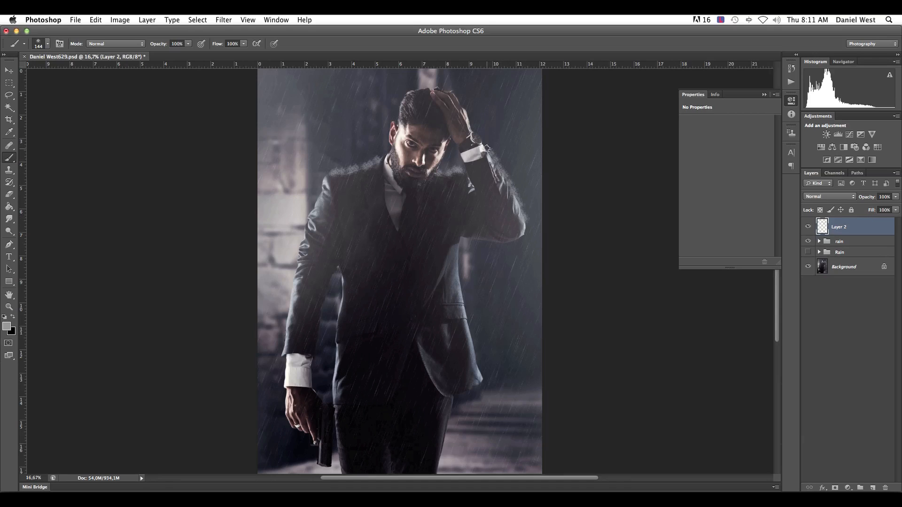
pyautogui.click(477, 134)
# - Lower the opacity of Layer 2 to make its spatter faint and add a new empty layer above it
pyautogui.click(896, 196)
pyautogui.moveTo(896, 205); pyautogui.dragTo(860, 207)
pyautogui.click(873, 488)
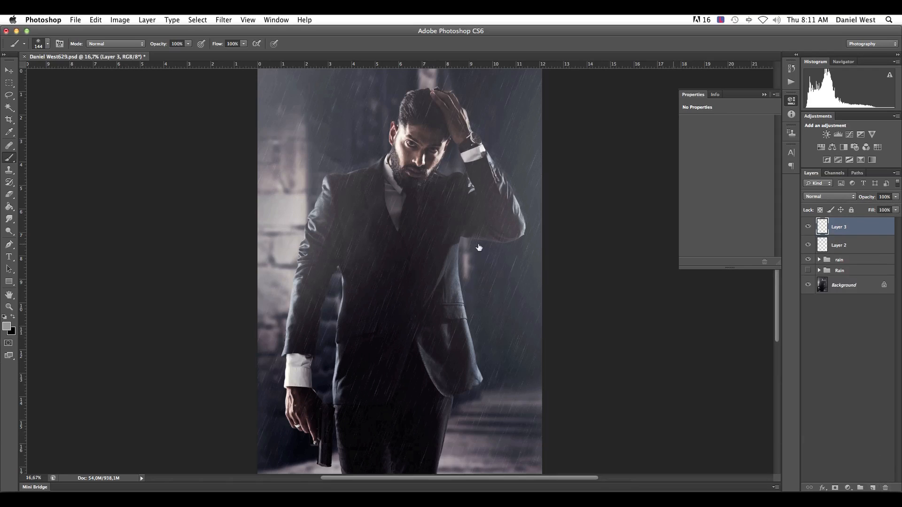
# - Choose a larger, looser spatter brush tip and set its size to 384 px
pyautogui.rightClick(330, 124)
pyautogui.click(391, 199)
pyautogui.moveTo(367, 144); pyautogui.dragTo(419, 141)
pyautogui.click(426, 44)
# - Paint coarse splashes on Layer 3 along the shoulder, over the head and hand, and down the raised arm
pyautogui.moveTo(369, 155); pyautogui.dragTo(340, 168)
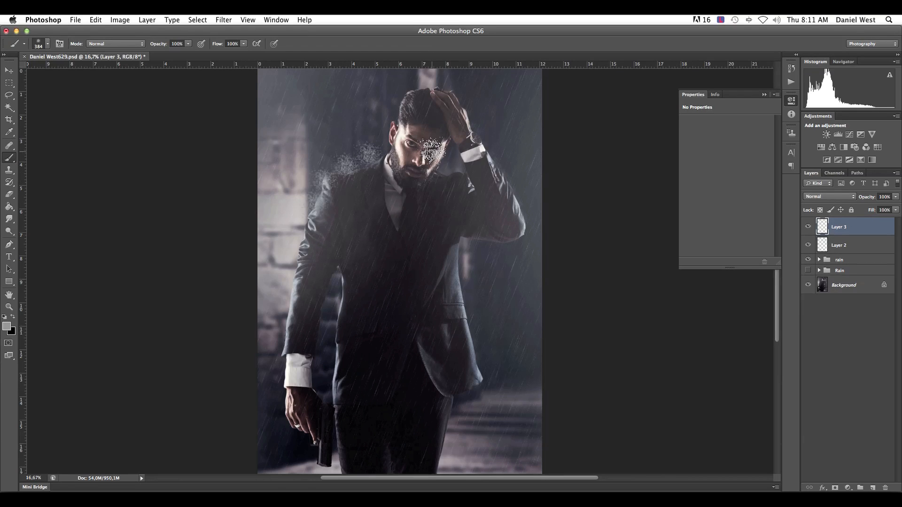
pyautogui.moveTo(422, 87)
pyautogui.mouseDown()
pyautogui.moveTo(466, 97)
pyautogui.moveTo(472, 129)
pyautogui.moveTo(525, 215)
pyautogui.mouseUp()
pyautogui.click(525, 215)
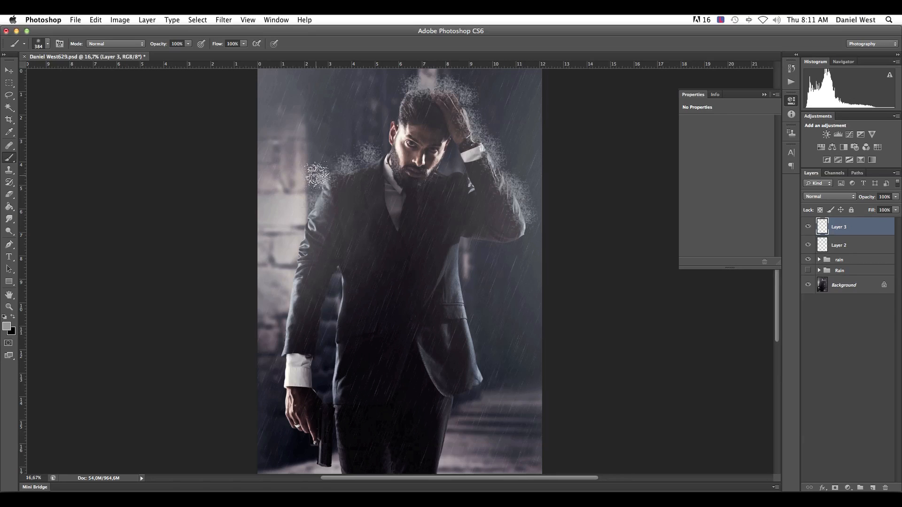
# - Erase the splashes overlapping the man's arm, hand and head on Layer 3 with a soft 500 px Eraser
pyautogui.click(9, 194)
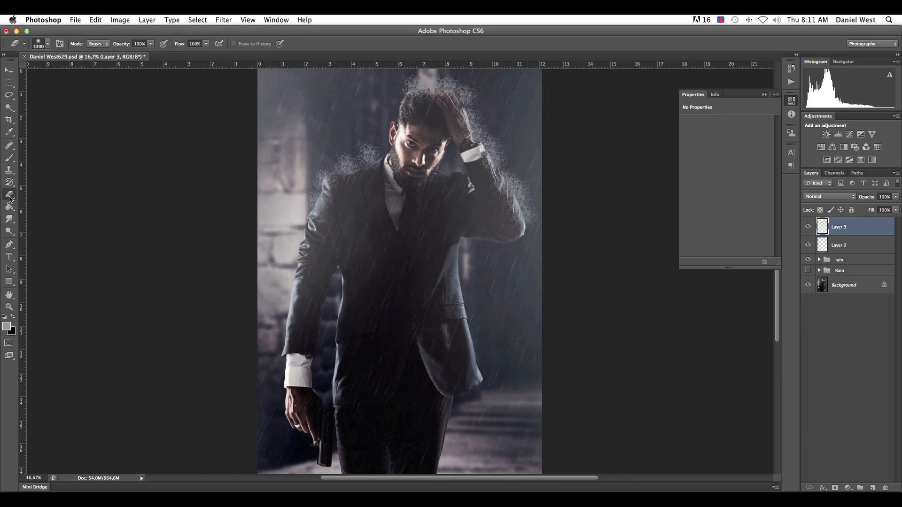
pyautogui.press('[')
pyautogui.press('[')
pyautogui.press('[')
pyautogui.press('[')
pyautogui.press('[')
pyautogui.press('[')
pyautogui.press('[')
pyautogui.press('[')
pyautogui.press('[')
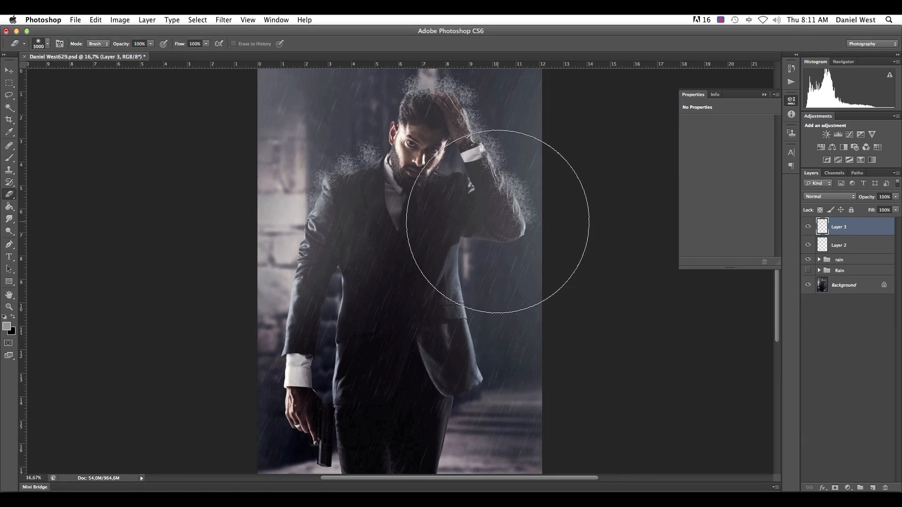
pyautogui.press('[')
pyautogui.press('[')
pyautogui.press('[')
pyautogui.press('[')
pyautogui.press('[')
pyautogui.press('[')
pyautogui.press('[')
pyautogui.press('[')
pyautogui.press('[')
pyautogui.press('[')
pyautogui.press('[')
pyautogui.press('[')
pyautogui.press('[')
pyautogui.press('[')
pyautogui.press('[')
pyautogui.press('[')
pyautogui.press('[')
pyautogui.press('[')
pyautogui.press('[')
pyautogui.press('[')
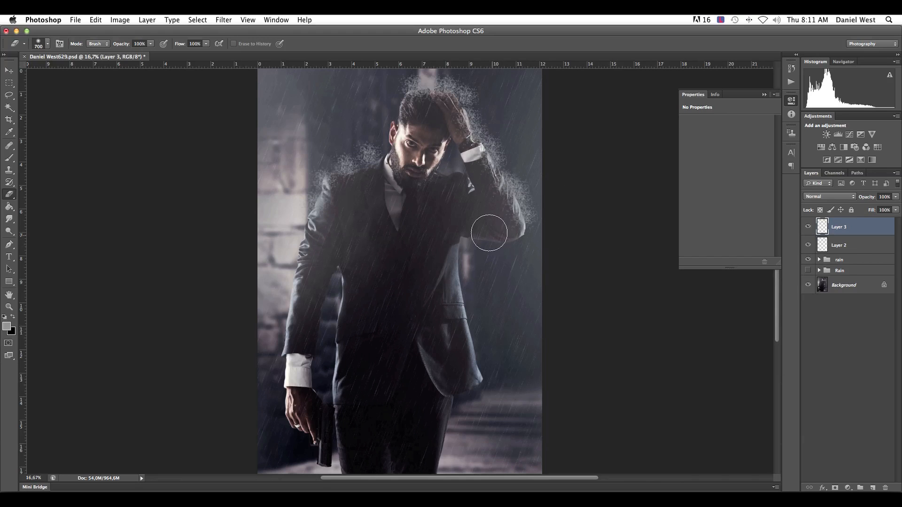
pyautogui.press(']')
pyautogui.press(']')
pyautogui.rightClick(508, 221)
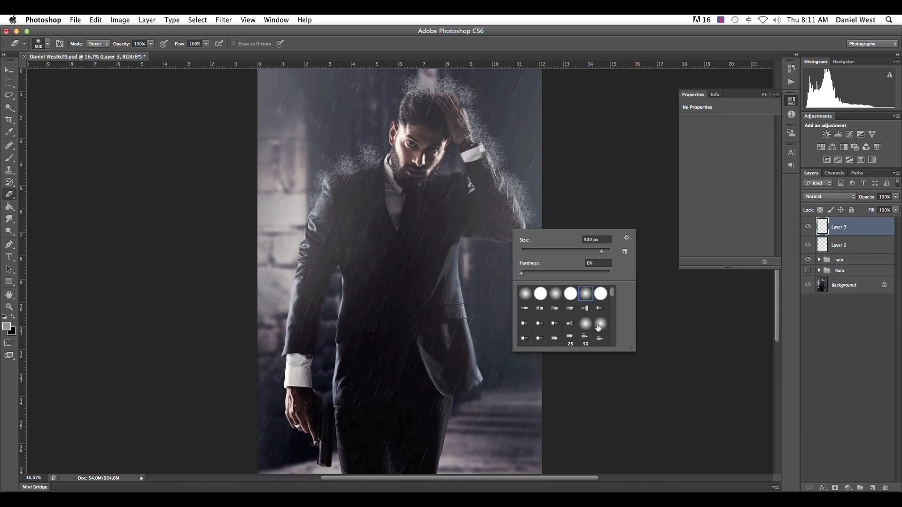
pyautogui.moveTo(502, 209)
pyautogui.mouseDown()
pyautogui.moveTo(507, 220)
pyautogui.moveTo(442, 112)
pyautogui.moveTo(416, 104)
pyautogui.moveTo(408, 139)
pyautogui.mouseUp()
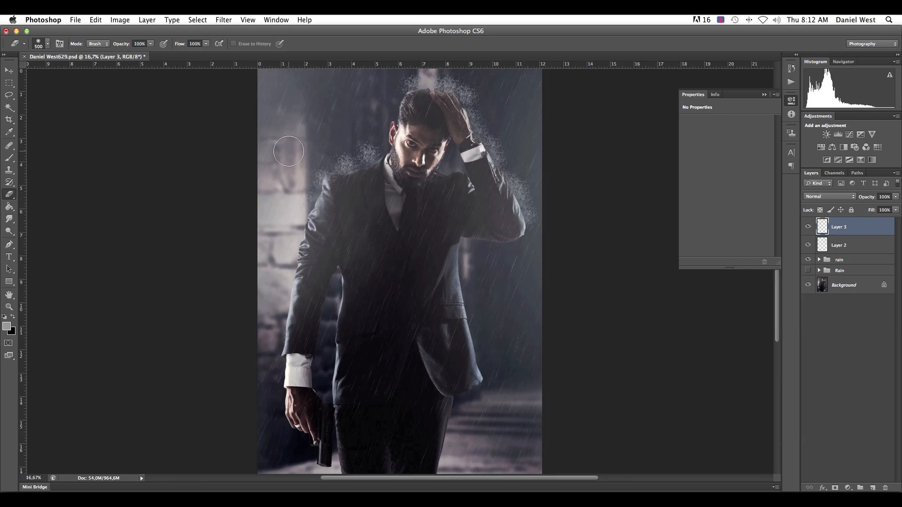
# - Try enlarging the Eraser to 2158 px
pyautogui.rightClick(367, 139)
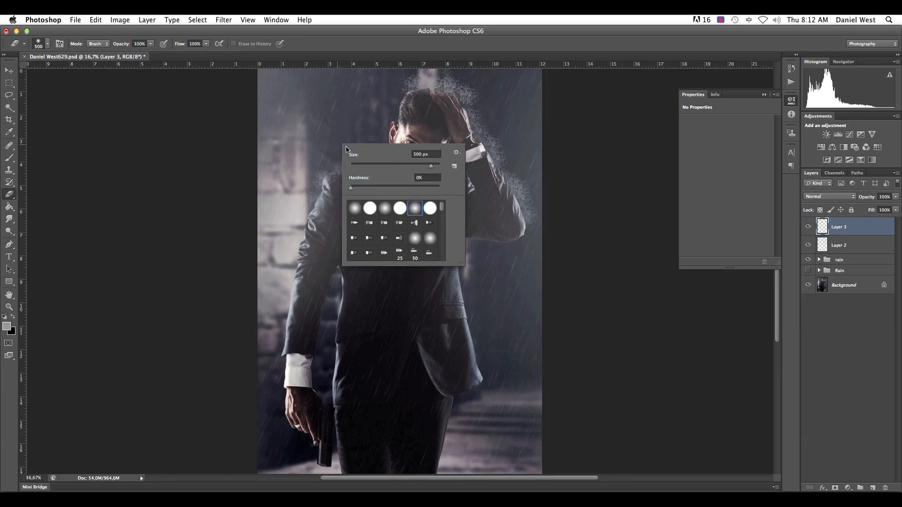
pyautogui.moveTo(433, 169); pyautogui.dragTo(430, 167)
pyautogui.moveTo(431, 167); pyautogui.dragTo(436, 167)
pyautogui.press('Return')
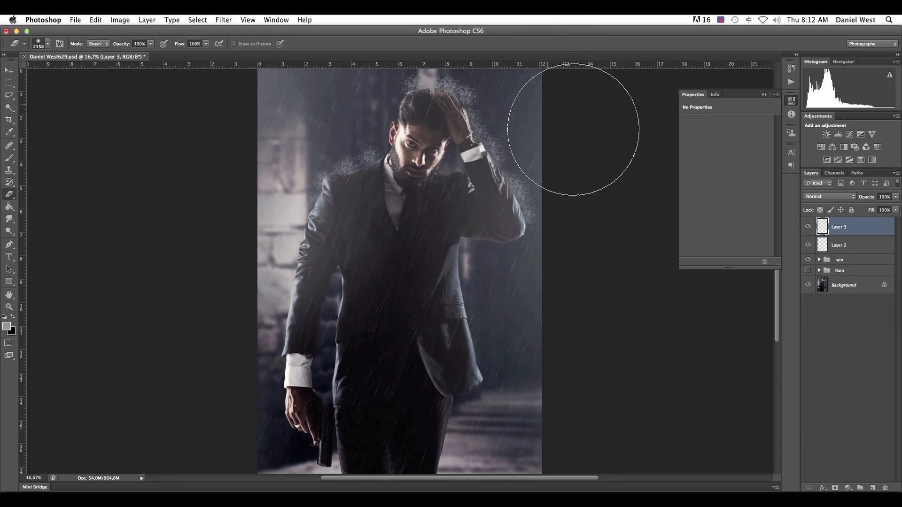
# - Reduce the Eraser to 500 px and fade the outer edges of the splashes around the head, arm and shoulder
pyautogui.press('[')
pyautogui.press('[')
pyautogui.press('[')
pyautogui.press('[')
pyautogui.press('[')
pyautogui.press('[')
pyautogui.press('[')
pyautogui.press('[')
pyautogui.press('[')
pyautogui.press('[')
pyautogui.press('[')
pyautogui.press('[')
pyautogui.press('[')
pyautogui.press('[')
pyautogui.press('[')
pyautogui.press('[')
pyautogui.press('[')
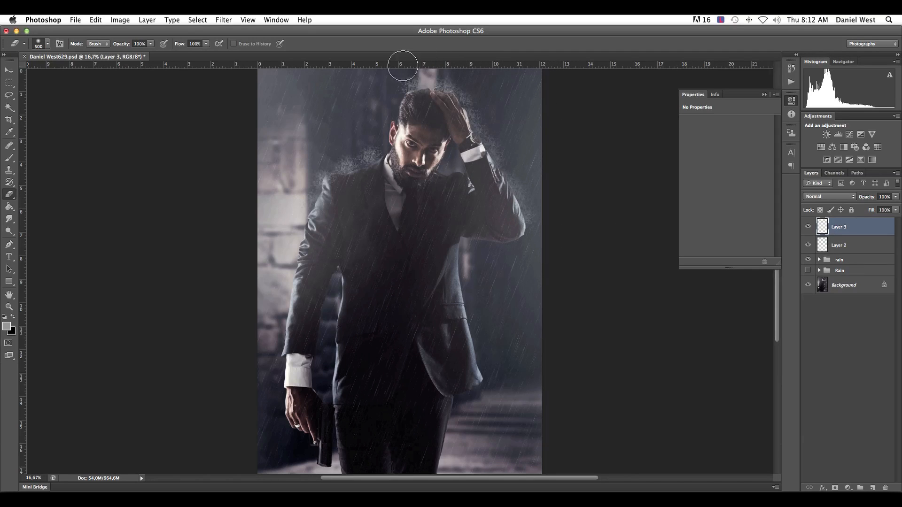
pyautogui.moveTo(368, 149)
pyautogui.mouseDown()
pyautogui.moveTo(346, 147)
pyautogui.moveTo(310, 164)
pyautogui.mouseUp()
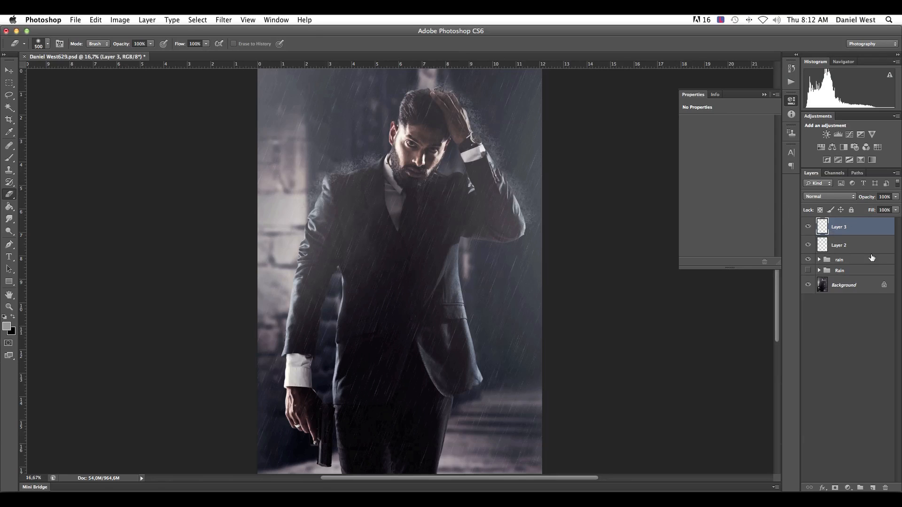
# - Set the opacity of Layer 3 to 38% and check the splashes against the whole photo
pyautogui.moveTo(895, 197); pyautogui.dragTo(877, 210)
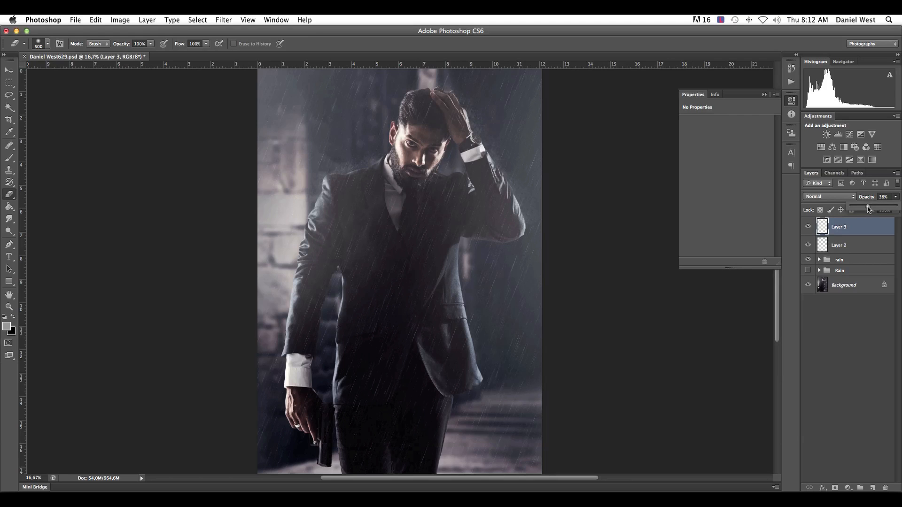
pyautogui.moveTo(869, 210); pyautogui.dragTo(868, 210)
pyautogui.press('super+minus')
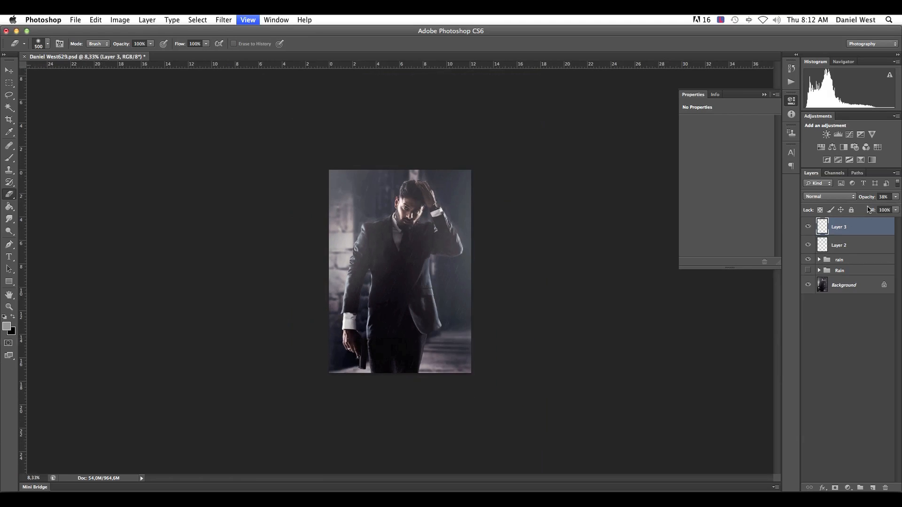
pyautogui.press('super+plus')
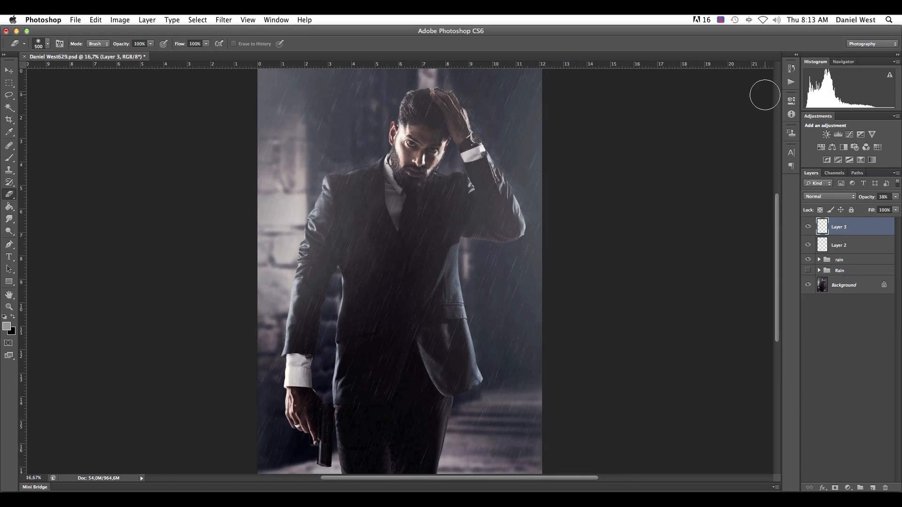